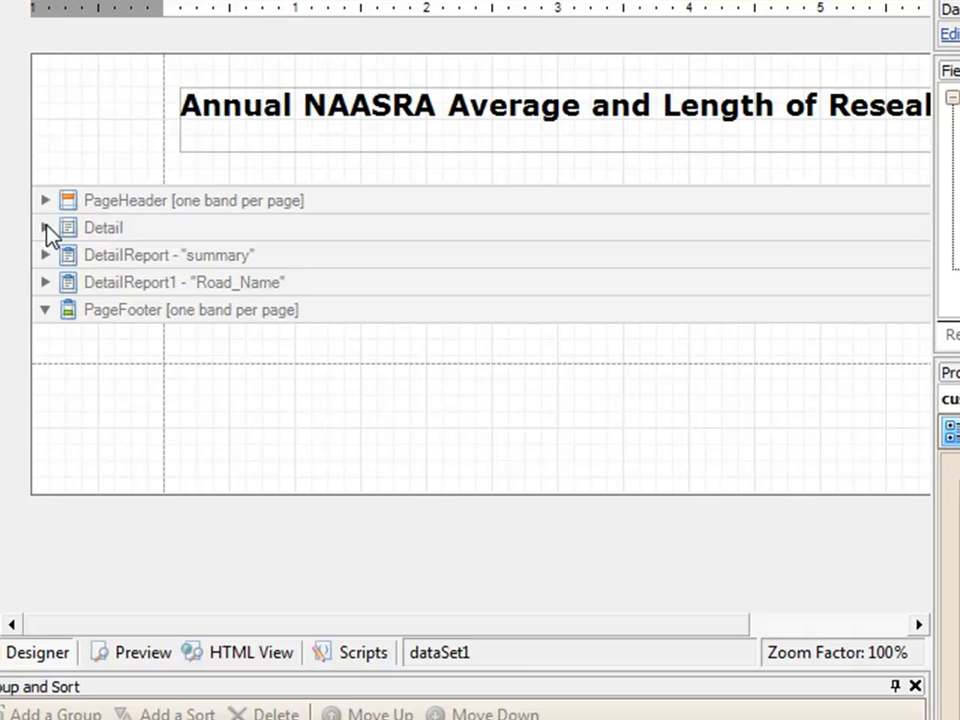
# Step: Examine the top margin, the report title label, the bottom margin and the contents of the ReportHeader band
pyautogui.click(109, 132)
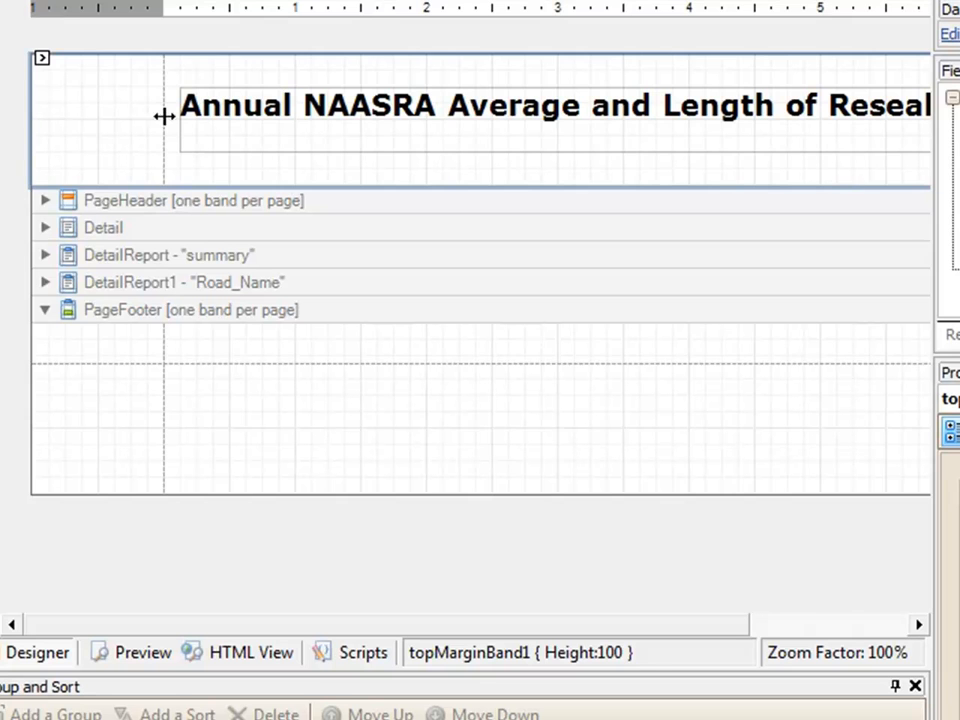
pyautogui.click(300, 107)
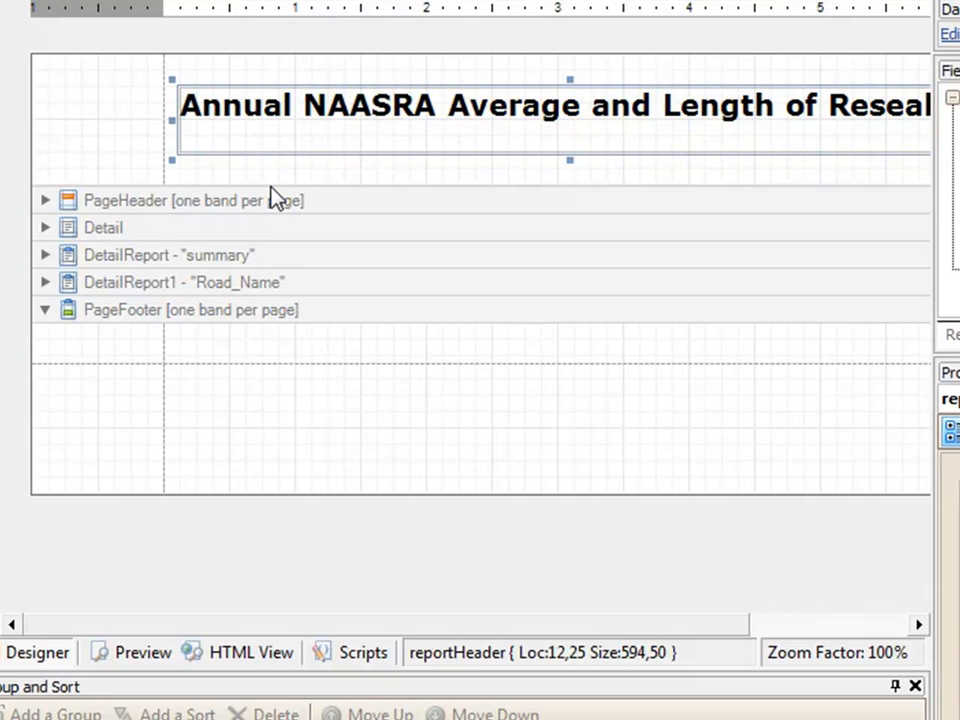
pyautogui.click(150, 428)
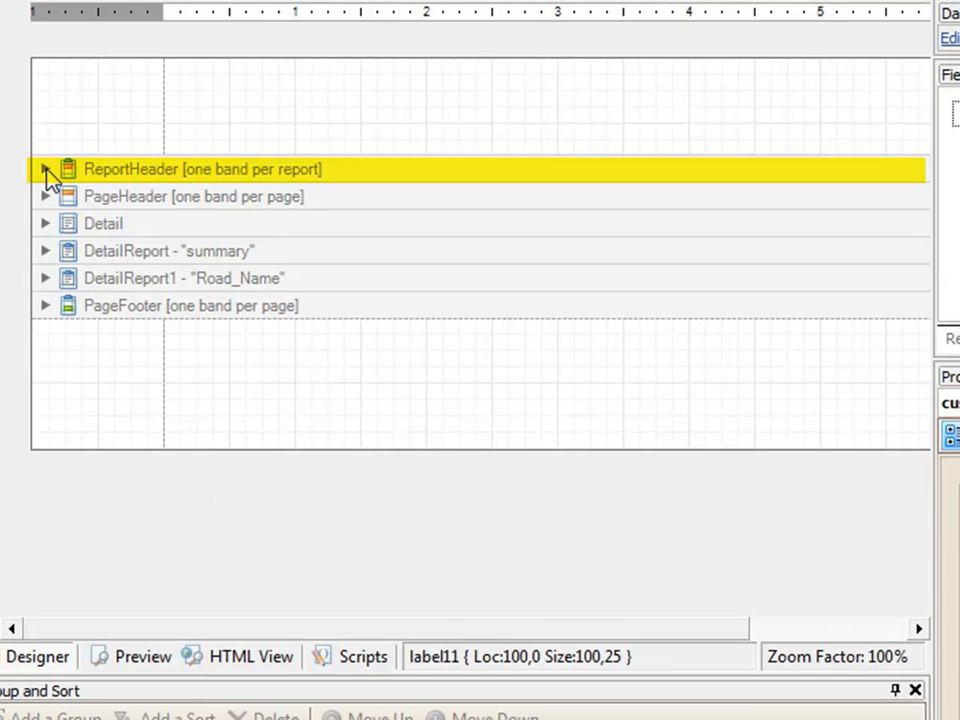
pyautogui.click(45, 170)
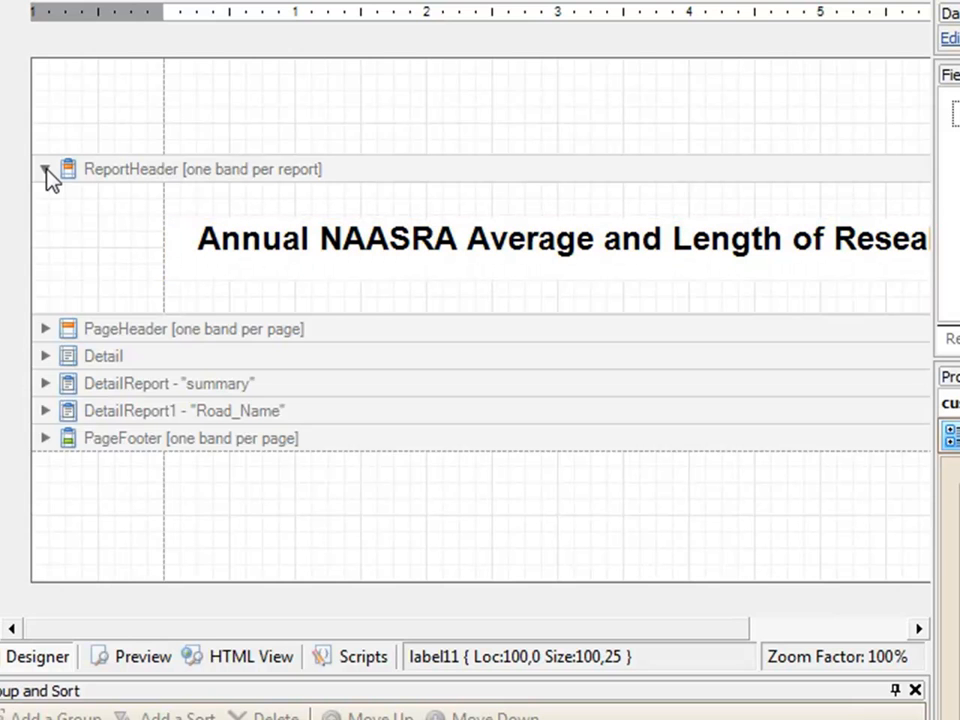
pyautogui.click(46, 170)
# Step: Examine the band types that can be inserted from the PageFooter band, including ReportFooter
pyautogui.click(88, 312)
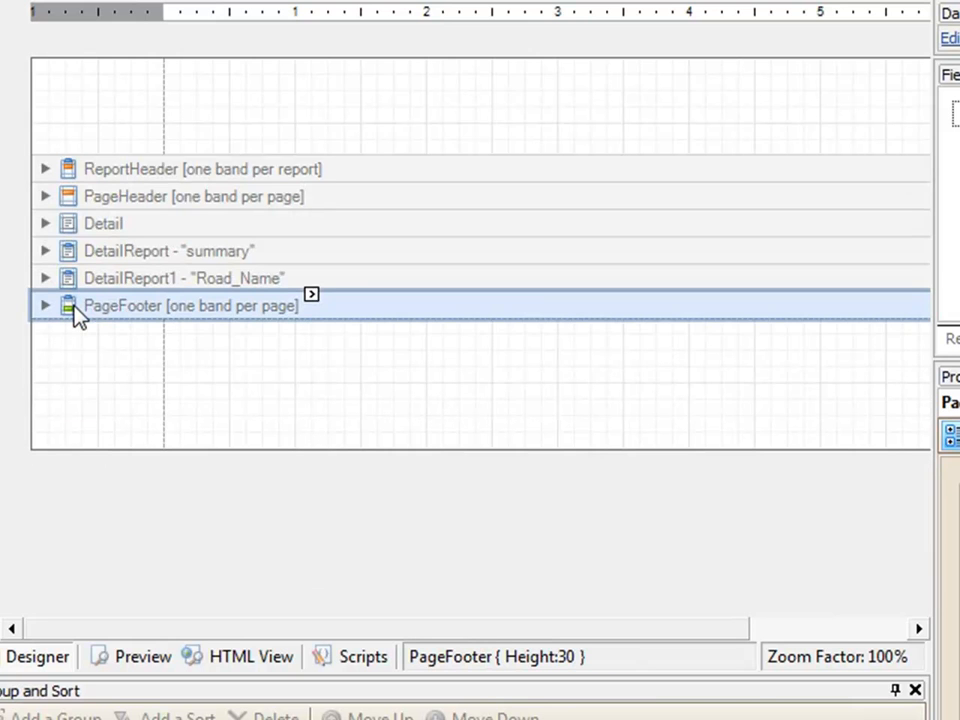
pyautogui.rightClick(78, 316)
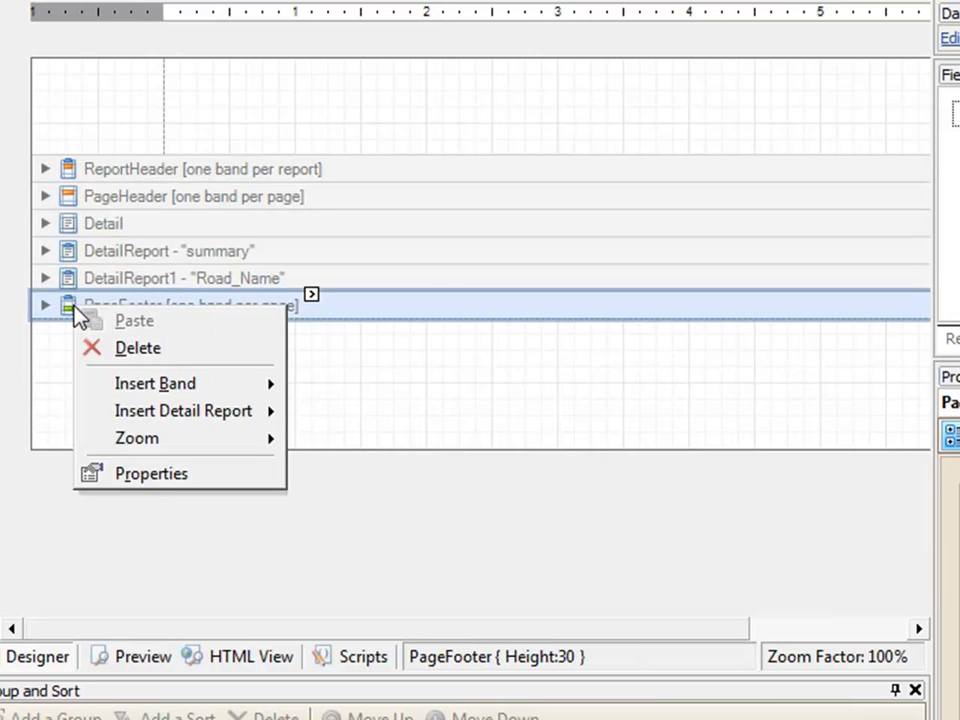
pyautogui.moveTo(171, 392)
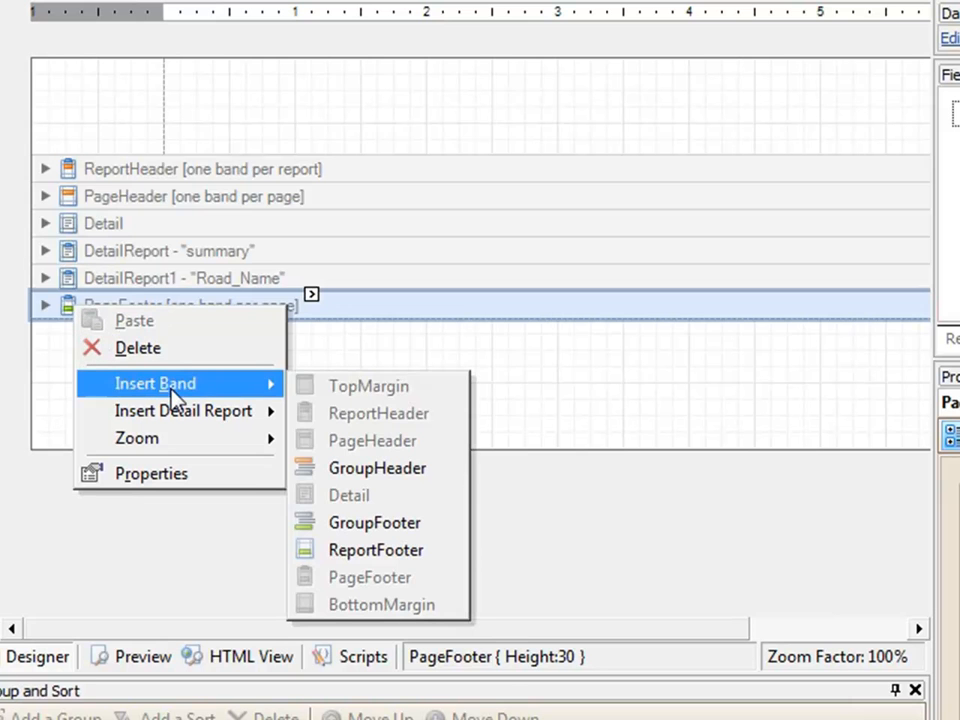
pyautogui.click(400, 550)
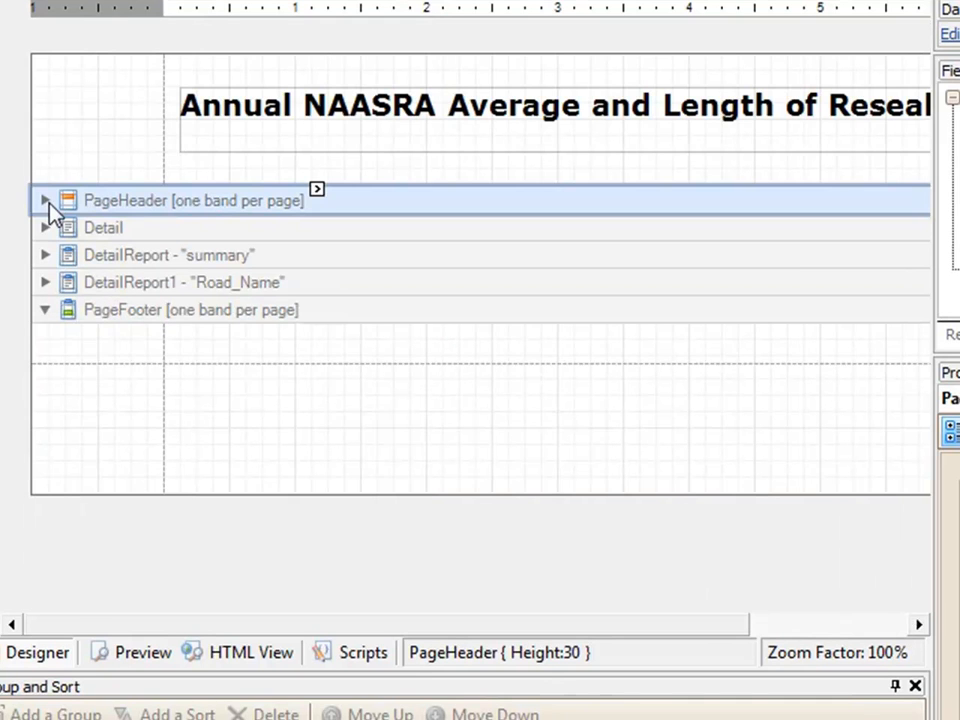
# Step: Examine the contents of the PageHeader, "summary" detail report and PageFooter bands
pyautogui.click(45, 201)
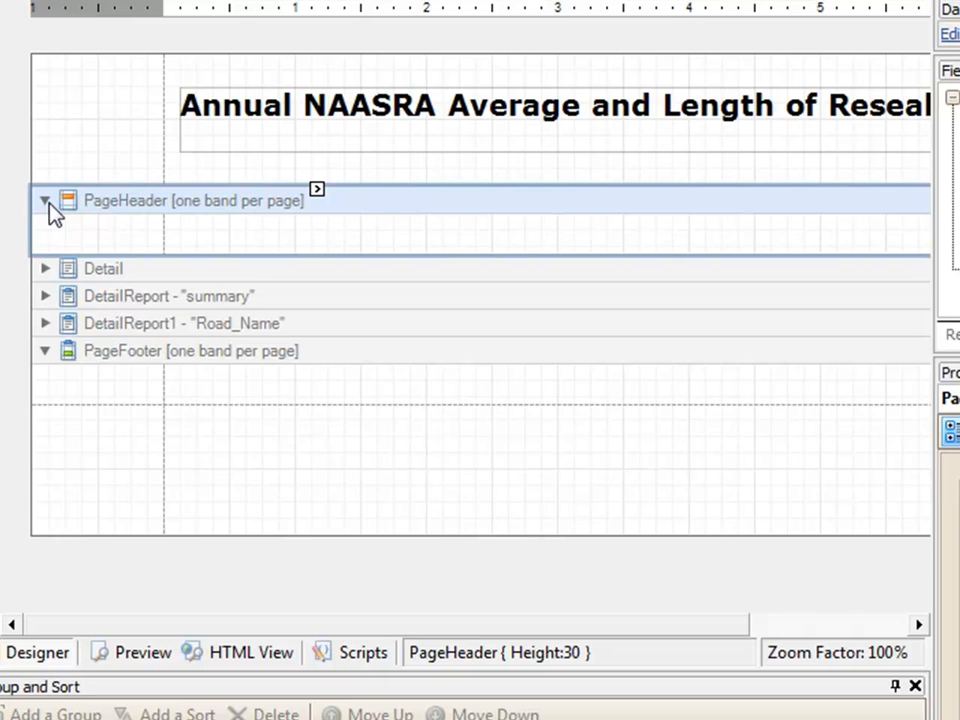
pyautogui.click(46, 201)
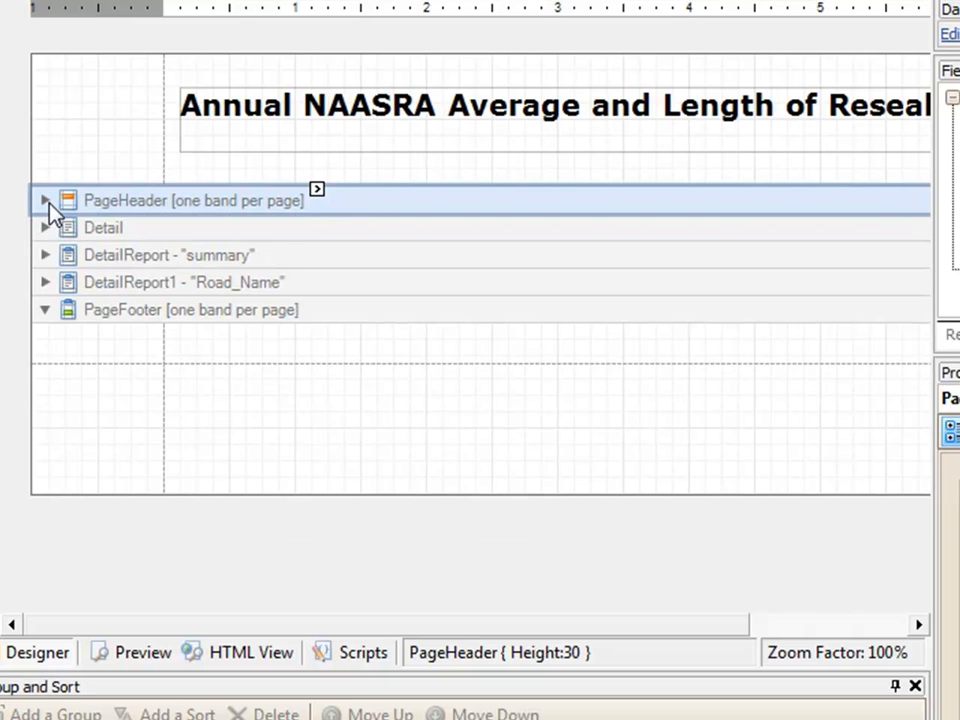
pyautogui.click(45, 255)
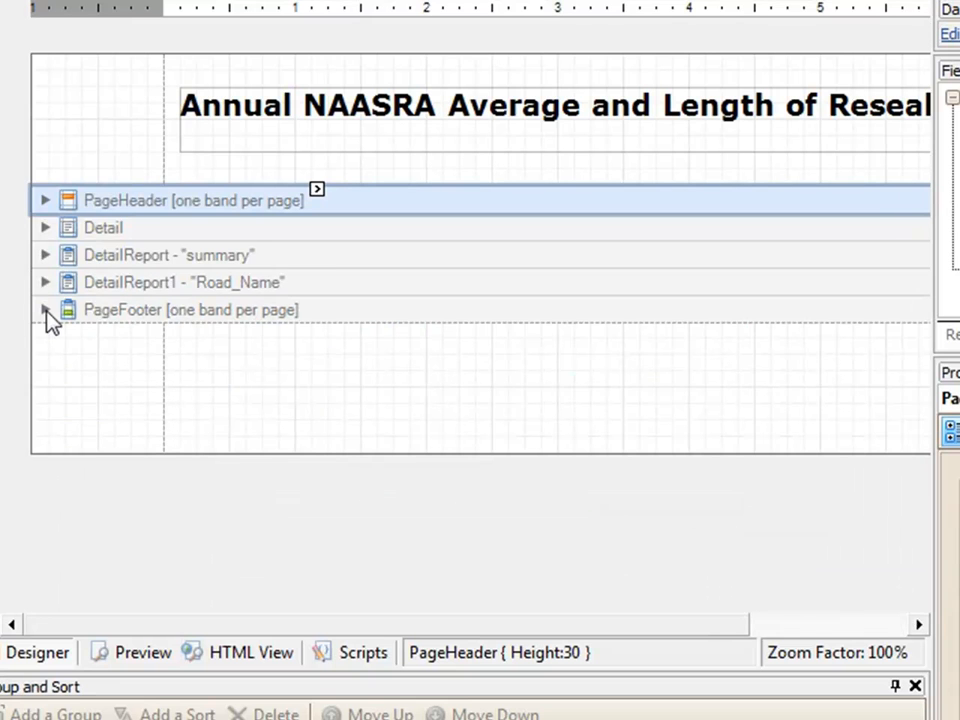
pyautogui.click(45, 311)
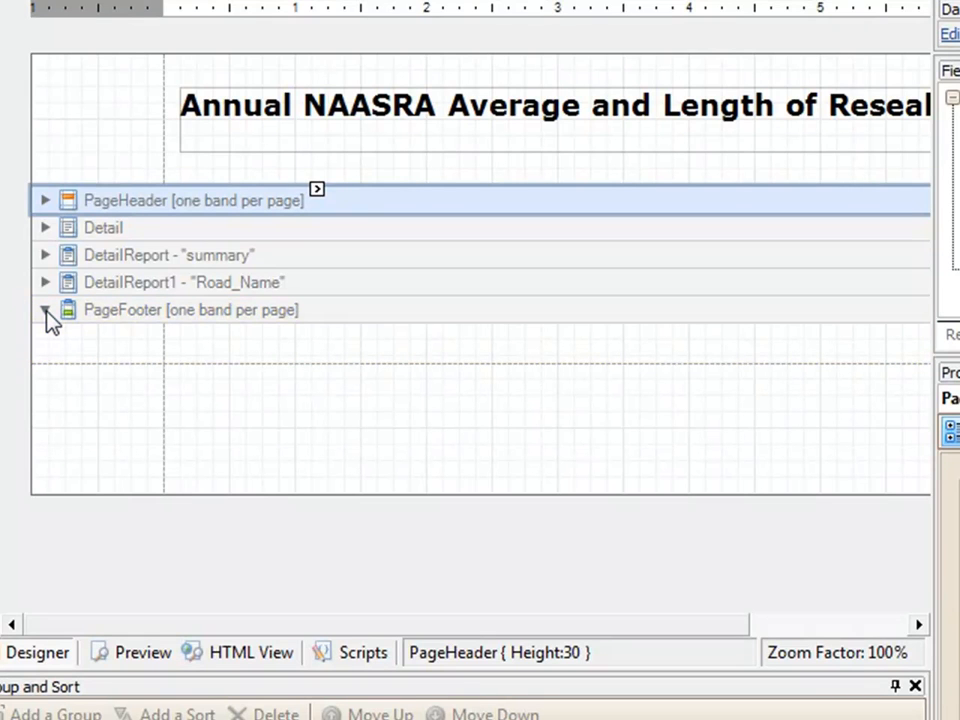
pyautogui.click(45, 311)
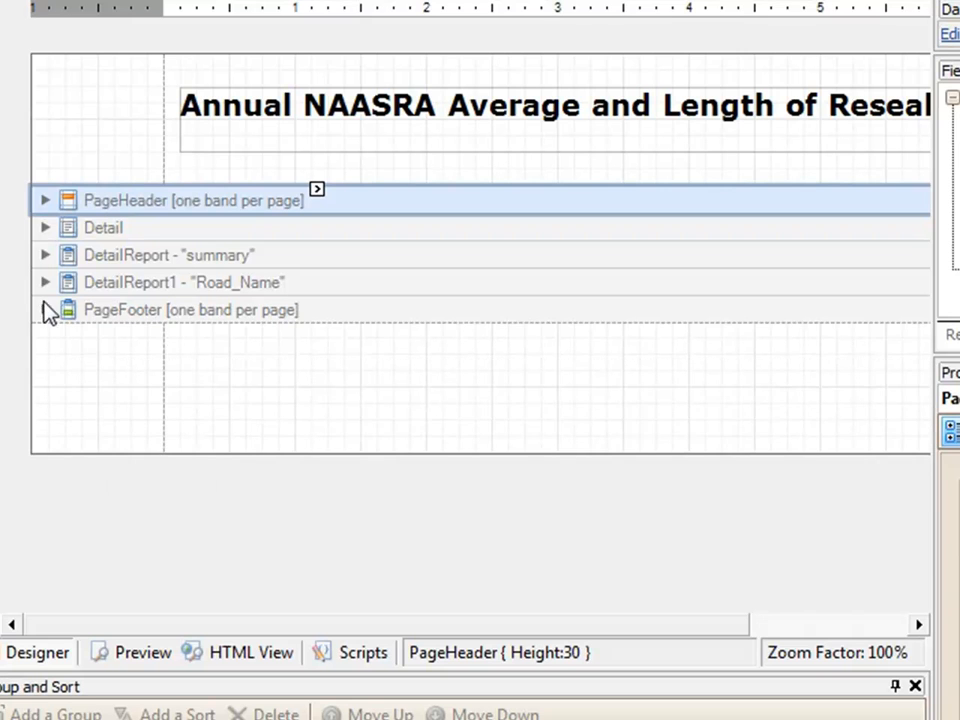
# Step: Examine the nested bands of the "Road_Name" detail report, especially GroupFooter1, and view the "summary" detail report
pyautogui.click(45, 282)
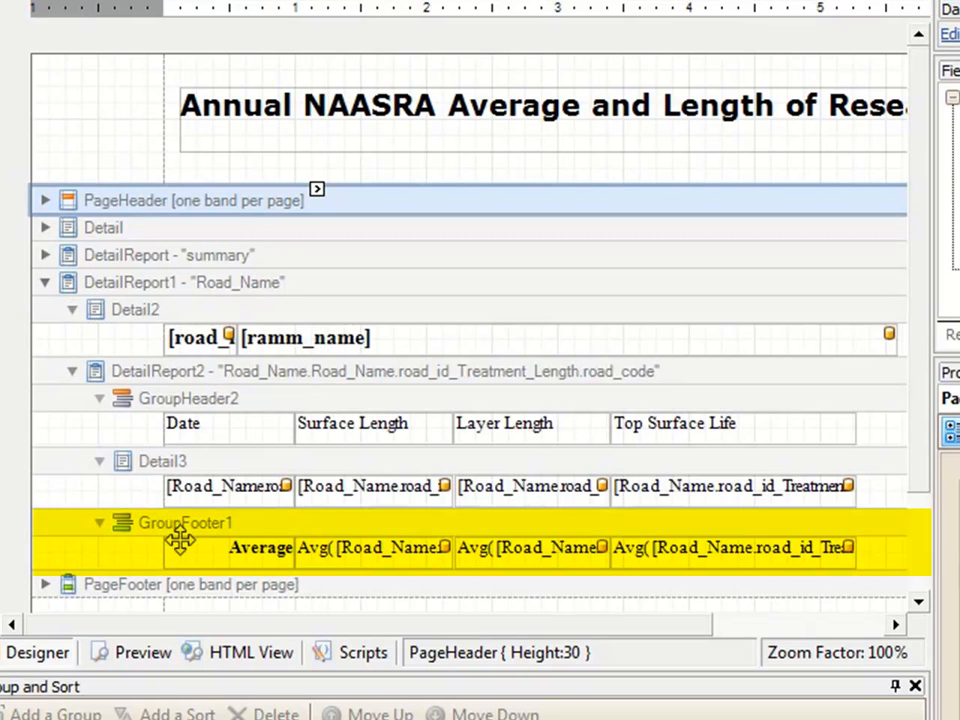
pyautogui.click(99, 522)
pyautogui.click(100, 522)
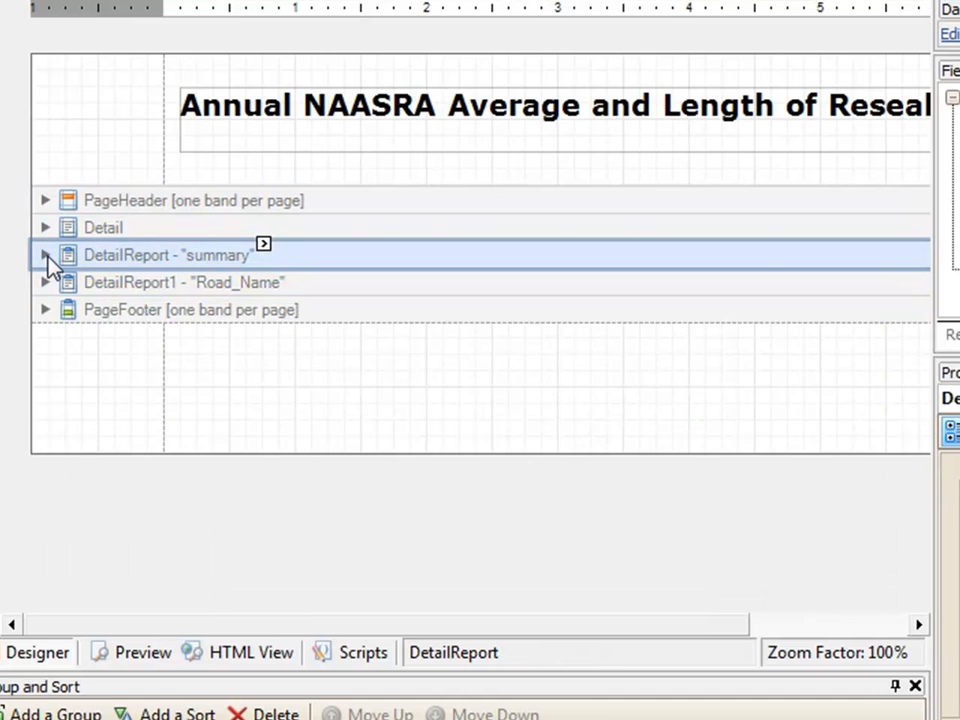
pyautogui.click(47, 257)
pyautogui.click(47, 257)
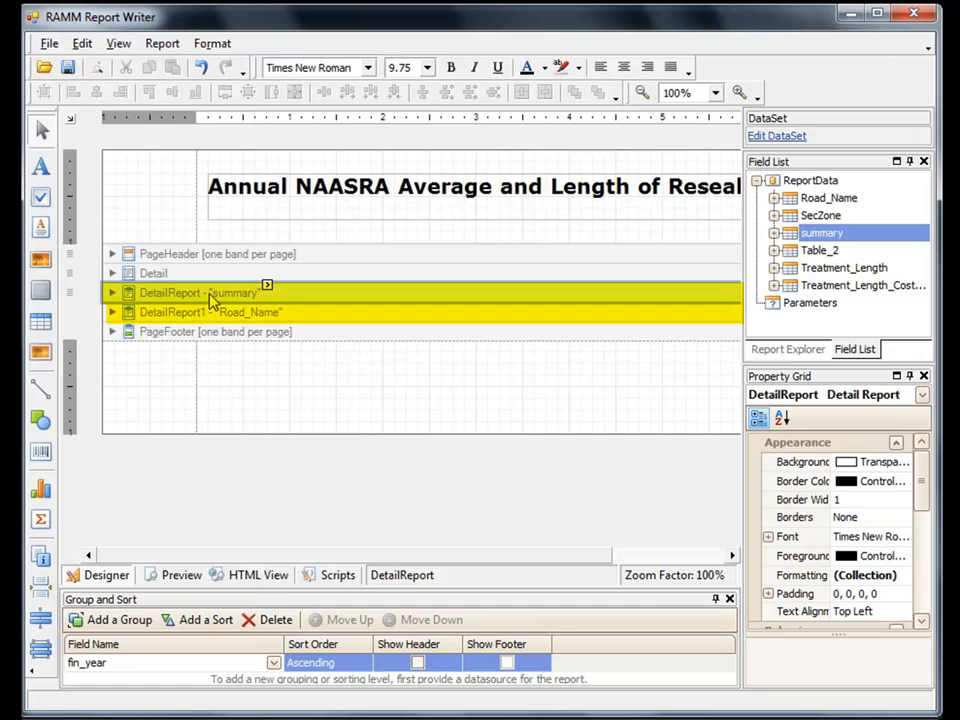
# Step: Compare the fields of the summary table in ReportData with the bands of the "summary" and "Road_Name" detail reports
pyautogui.click(209, 311)
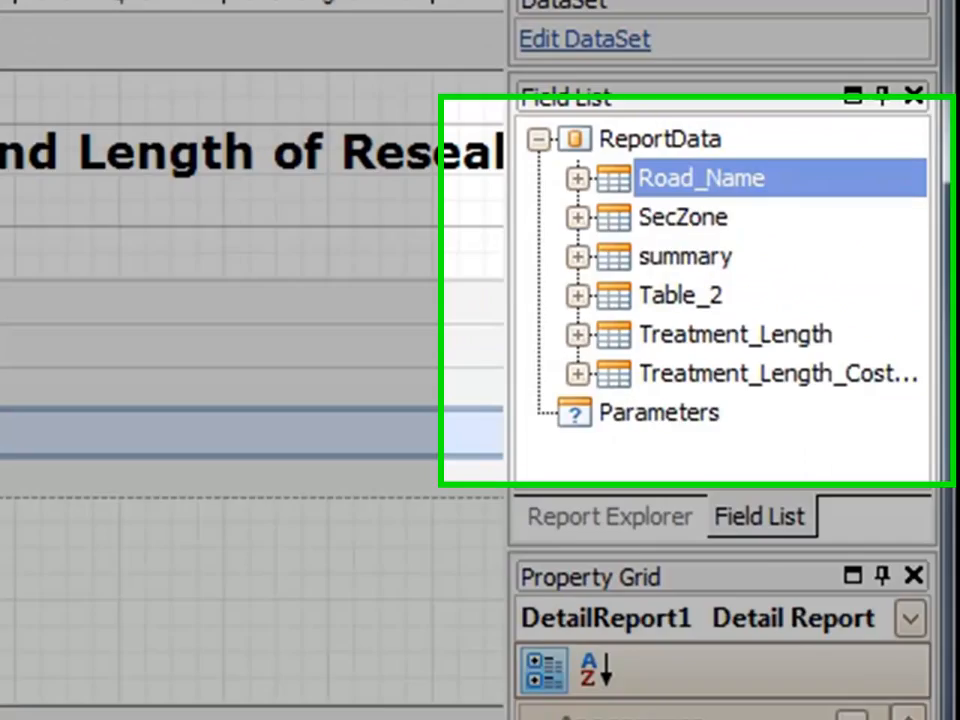
pyautogui.click(776, 233)
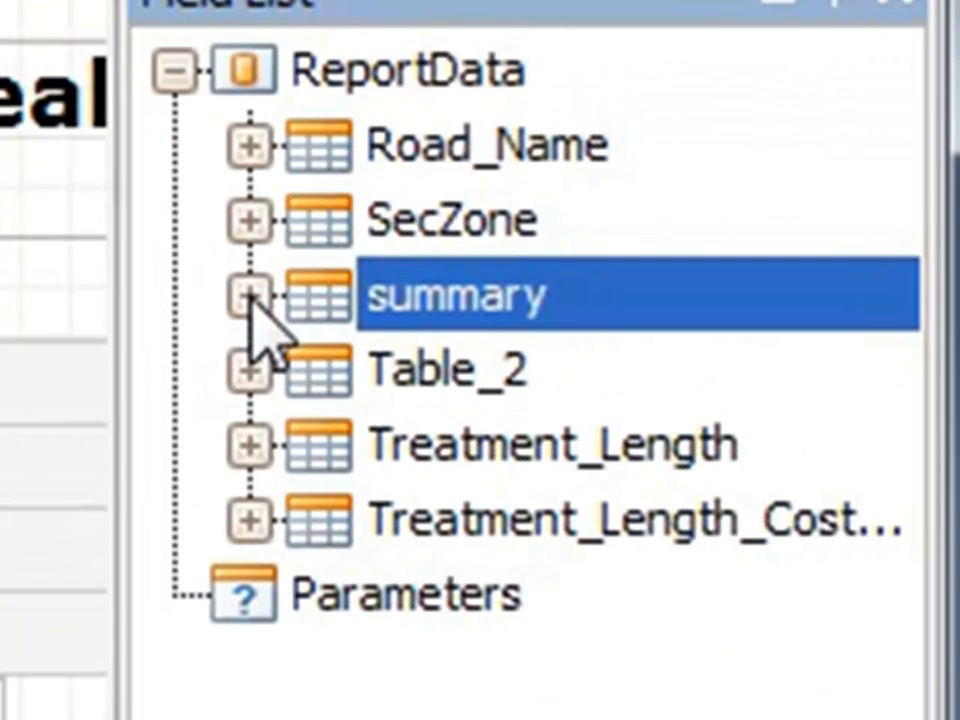
pyautogui.click(250, 296)
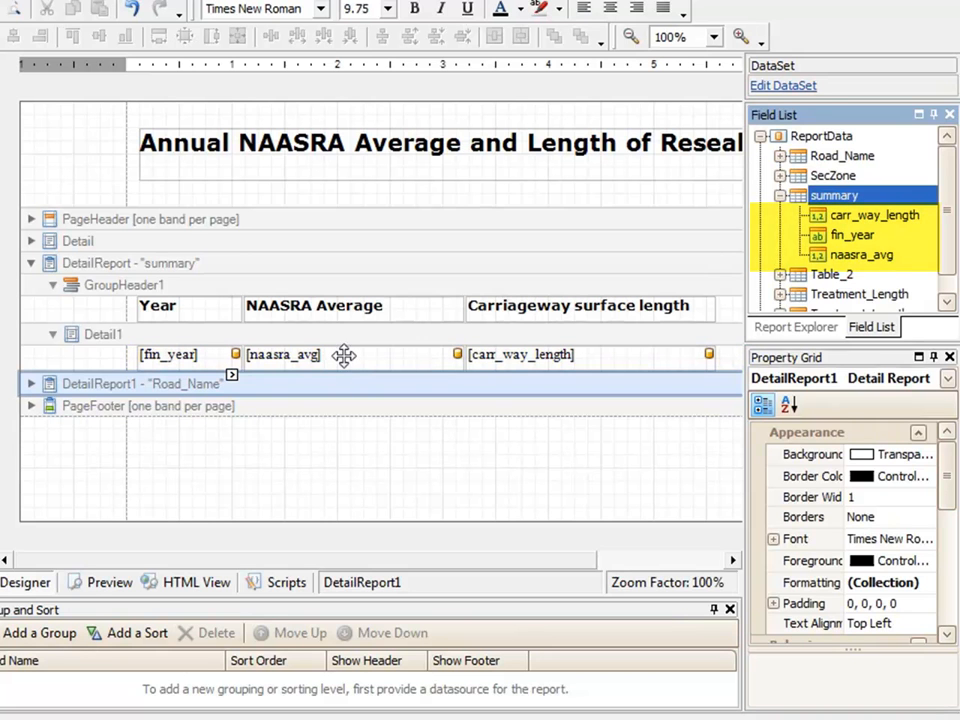
pyautogui.click(31, 263)
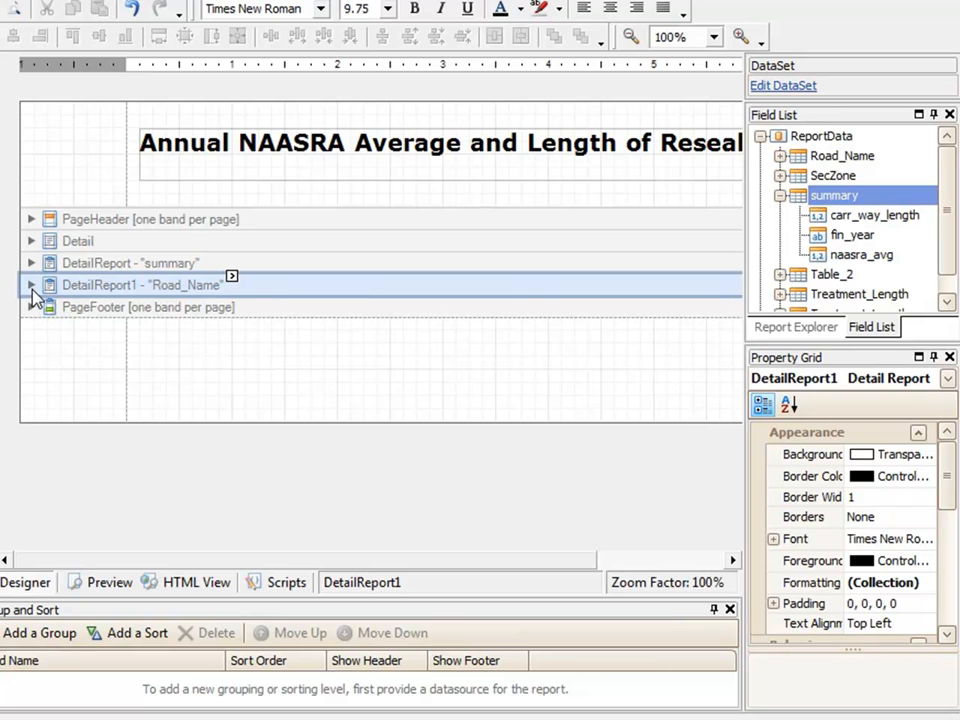
pyautogui.click(31, 285)
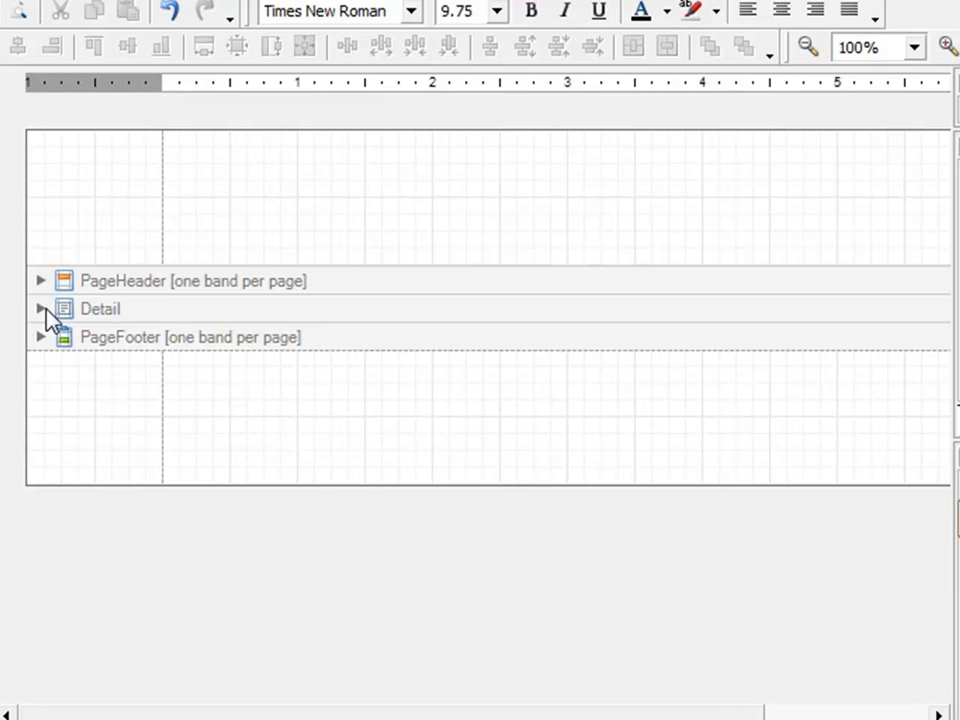
# Step: Check the new report's Detail band and insert a ReportHeader band above the PageHeader
pyautogui.click(41, 309)
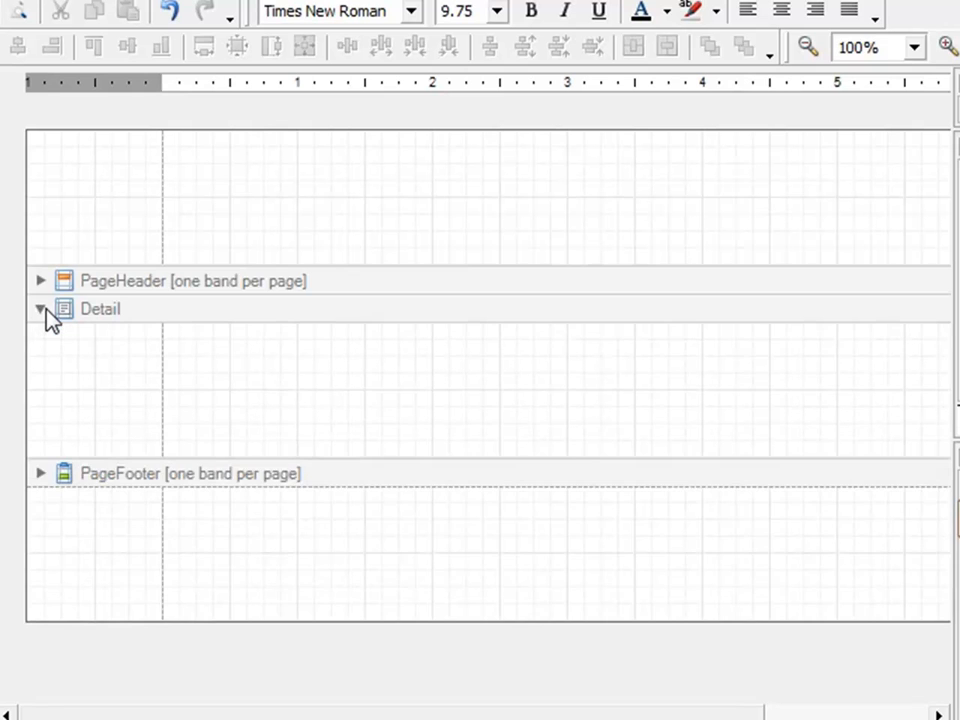
pyautogui.click(41, 309)
pyautogui.rightClick(81, 280)
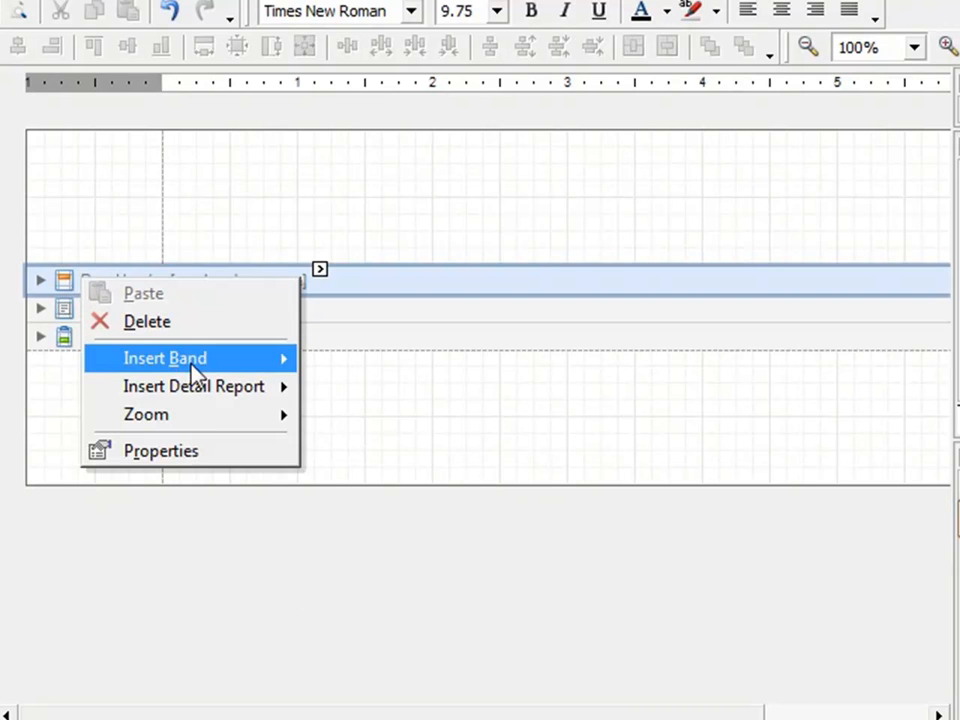
pyautogui.moveTo(192, 362)
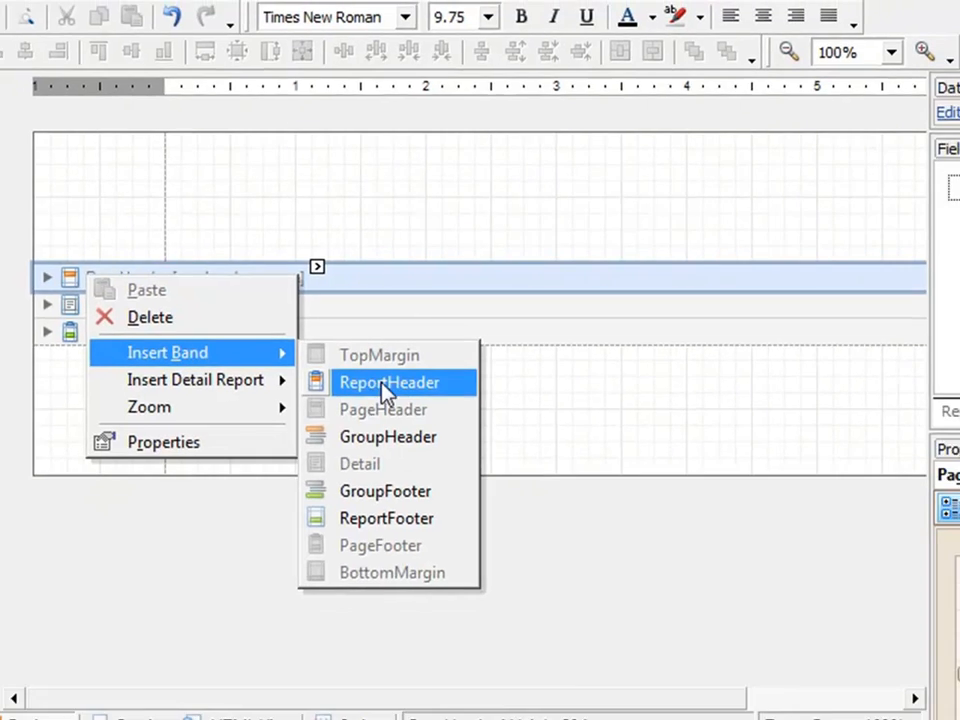
pyautogui.click(386, 383)
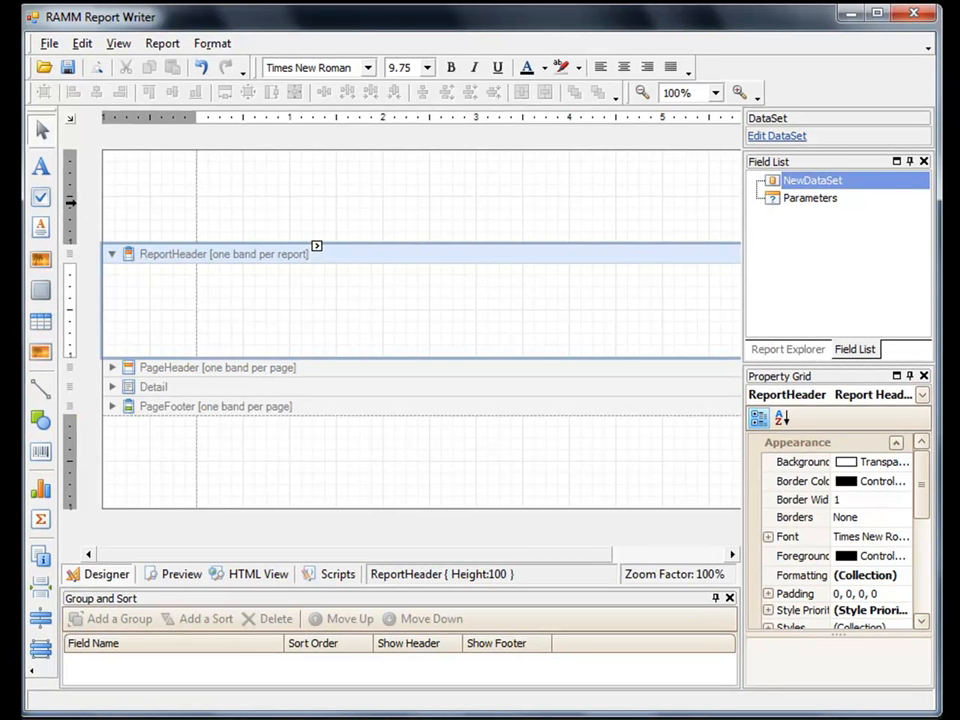
# Step: Add a label about 501 wide to the ReportHeader band with the text "Annual NAASRA Average and Length of Reseal"
pyautogui.moveTo(41, 170); pyautogui.dragTo(238, 309)
pyautogui.moveTo(294, 308); pyautogui.dragTo(668, 307)
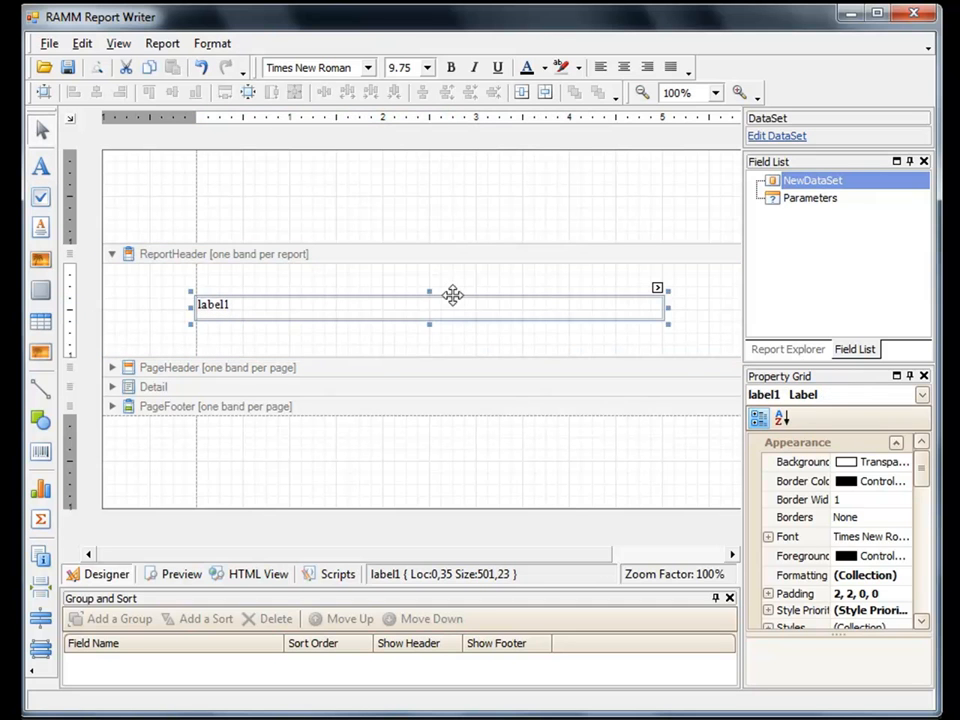
pyautogui.click(660, 291)
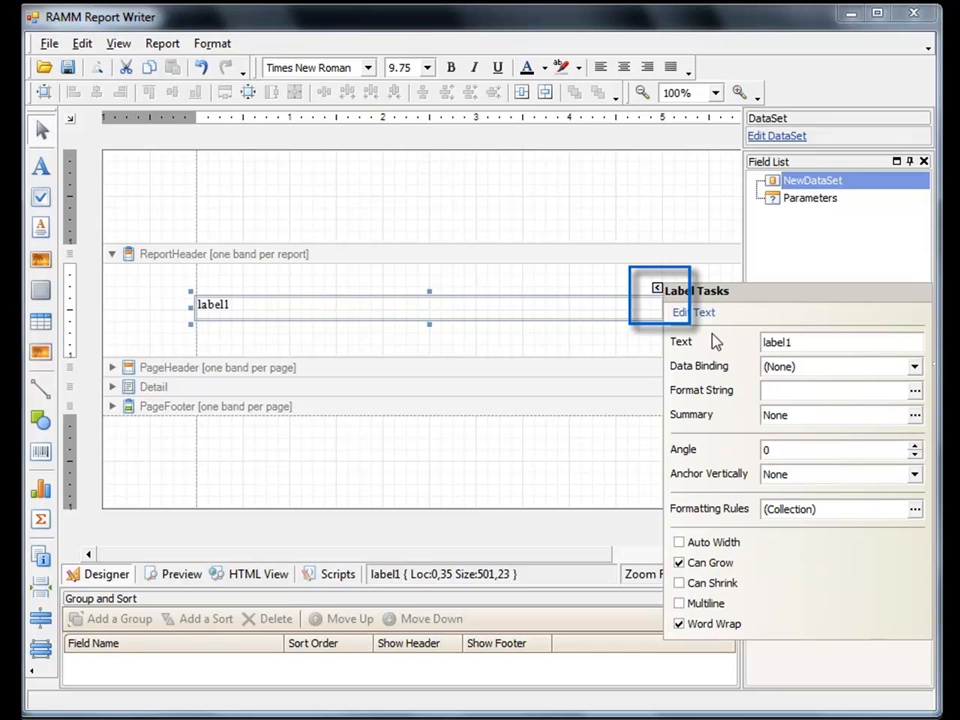
pyautogui.moveTo(814, 341); pyautogui.dragTo(748, 343)
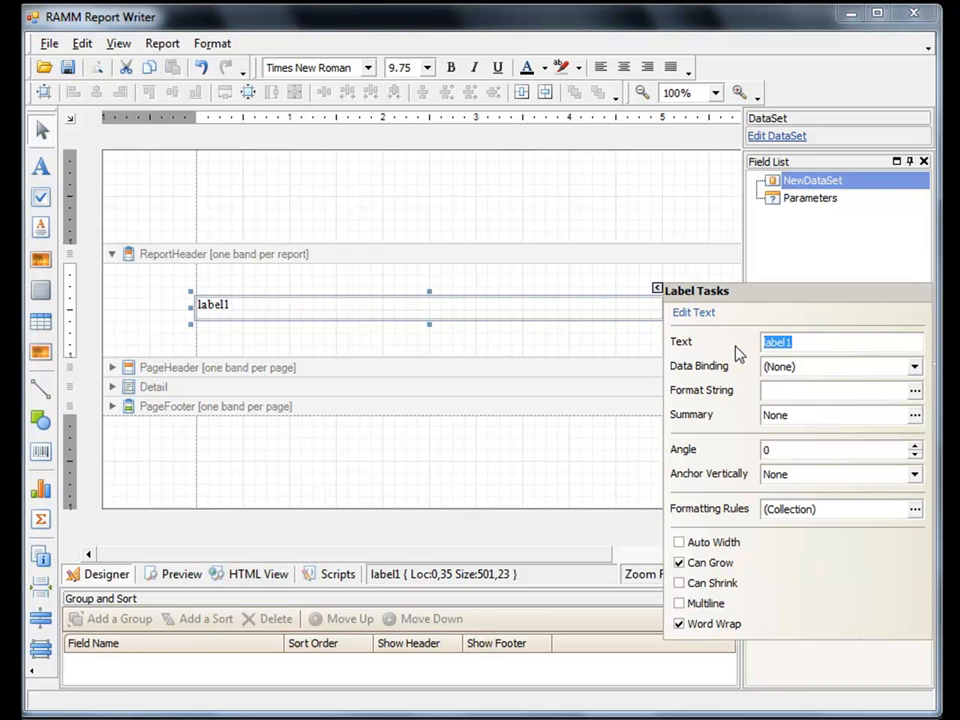
pyautogui.write('Annual NAASRA')
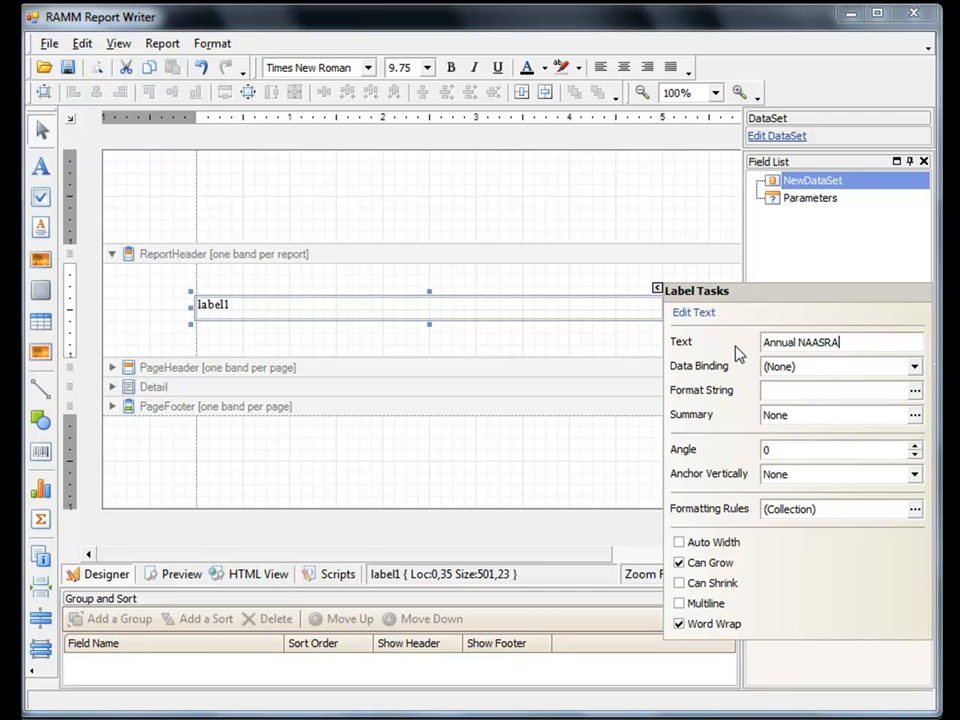
pyautogui.write(' Average and Length of Reseal')
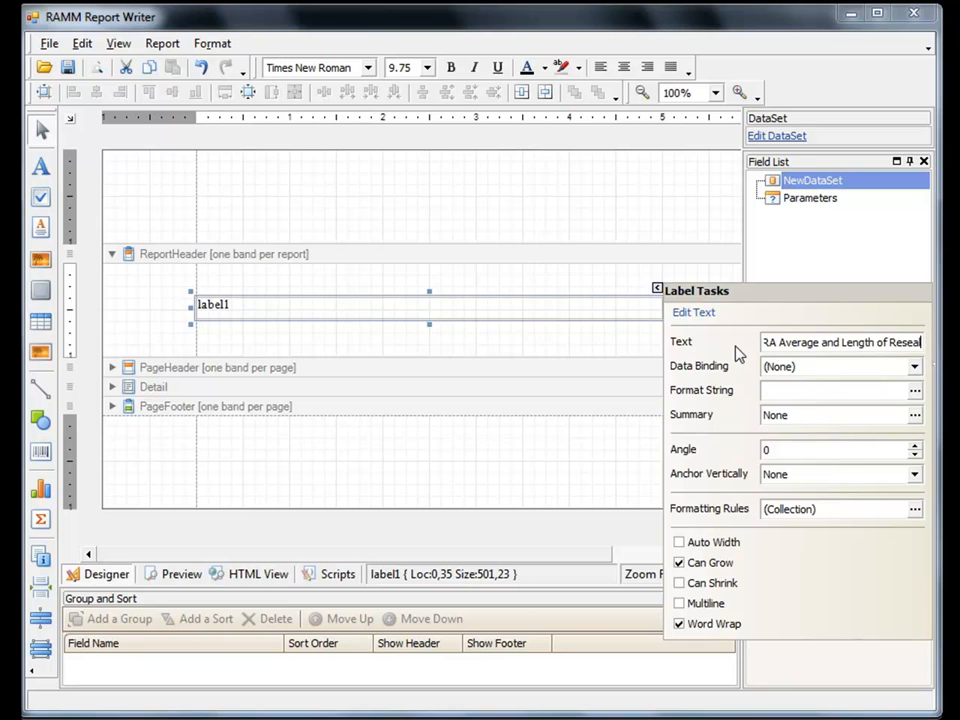
pyautogui.click(587, 289)
# Step: Format the report title label in the ReportHeader as Arial, size 16, bold
pyautogui.click(580, 305)
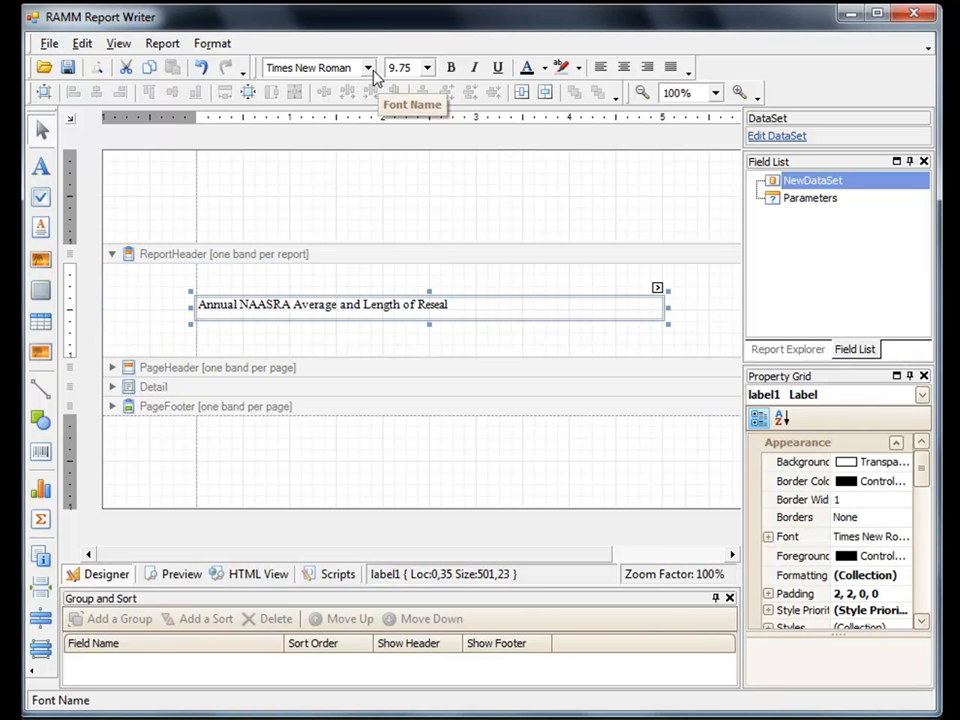
pyautogui.click(367, 68)
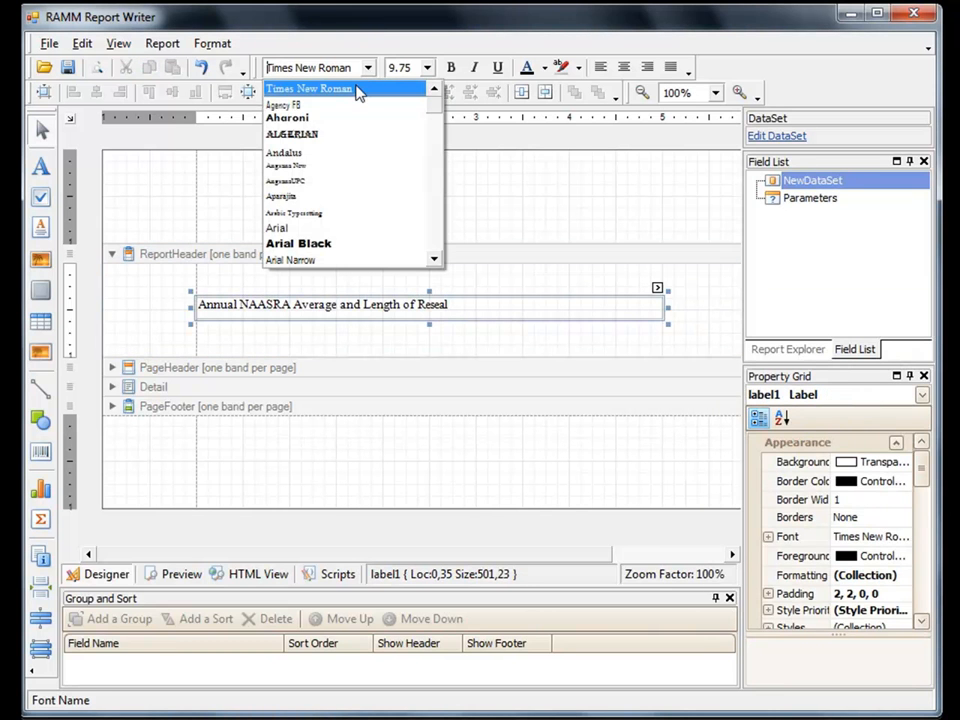
pyautogui.click(323, 229)
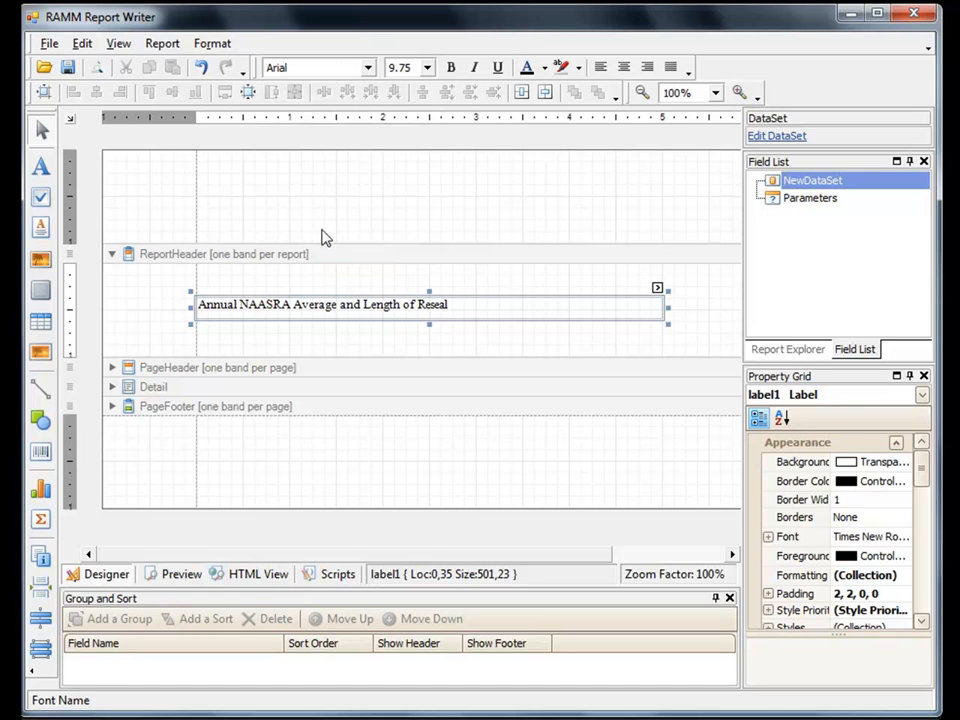
pyautogui.click(427, 68)
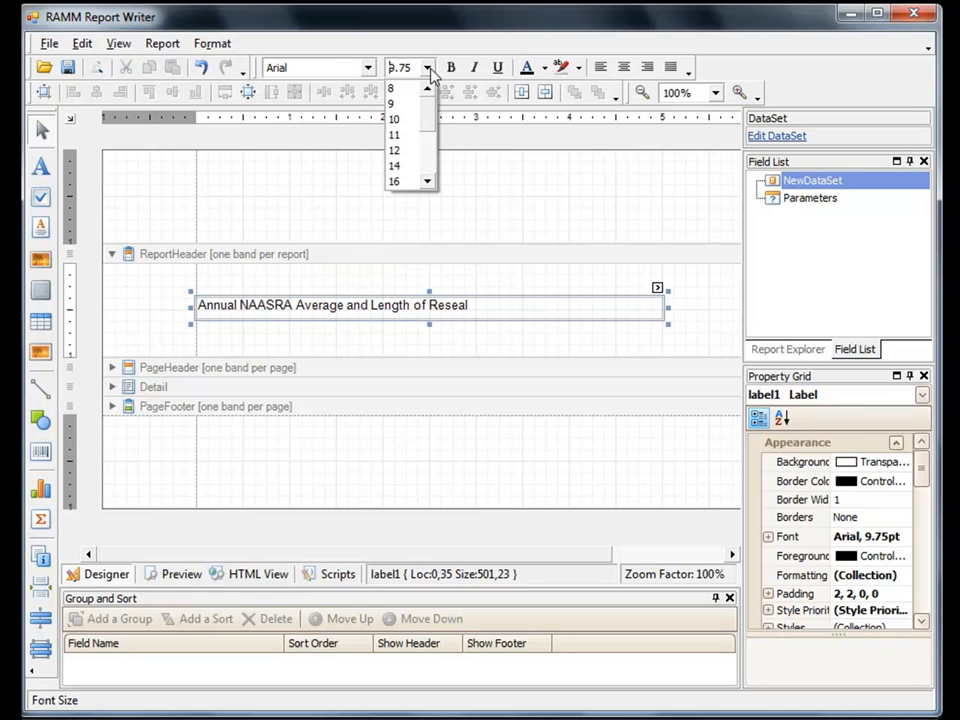
pyautogui.click(404, 182)
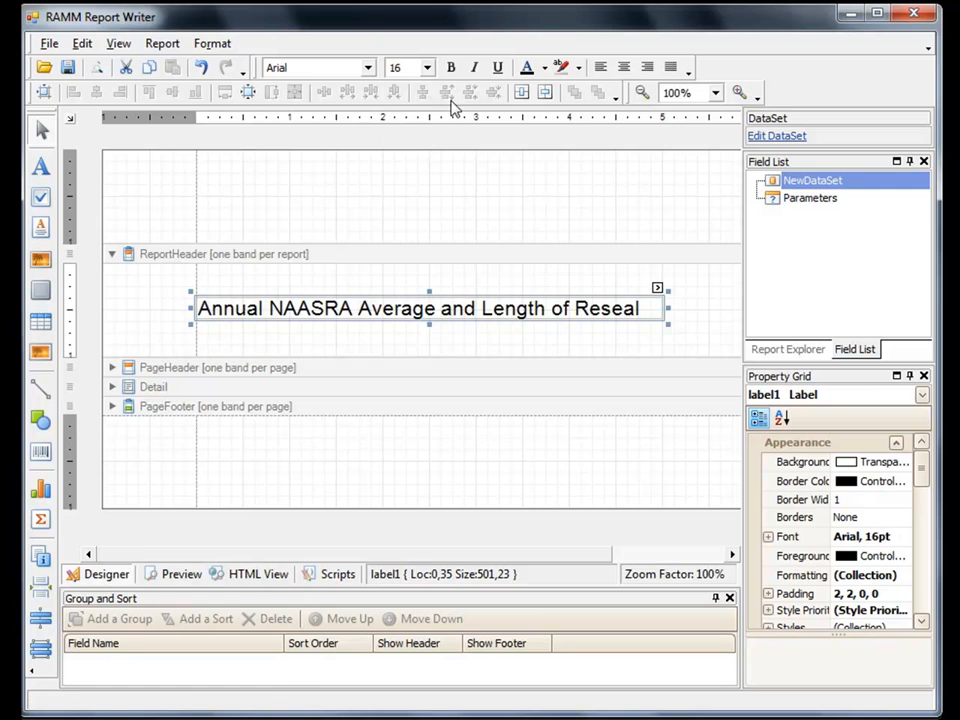
pyautogui.click(451, 68)
# Step: Insert a detail report below the Detail band and add a GroupHeader band to it
pyautogui.click(189, 390)
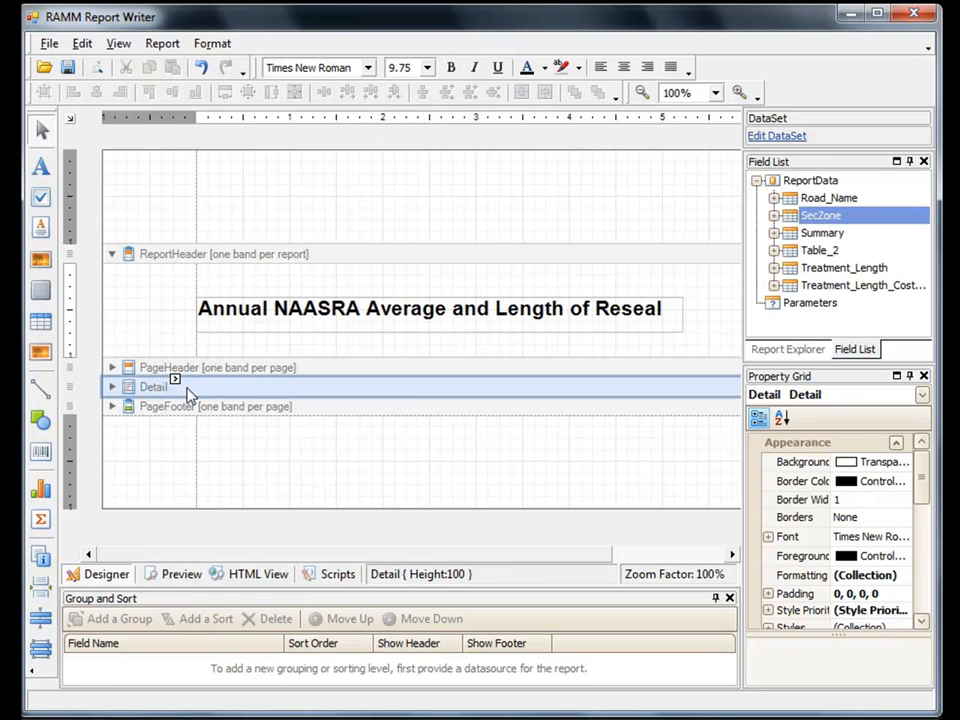
pyautogui.rightClick(139, 387)
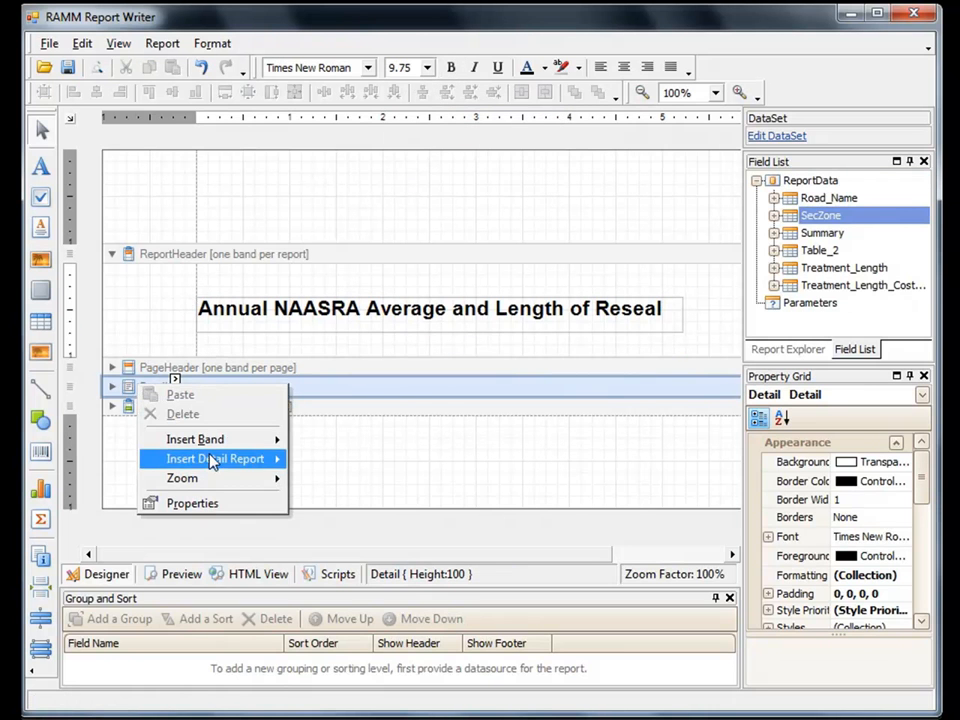
pyautogui.moveTo(268, 459)
pyautogui.click(358, 464)
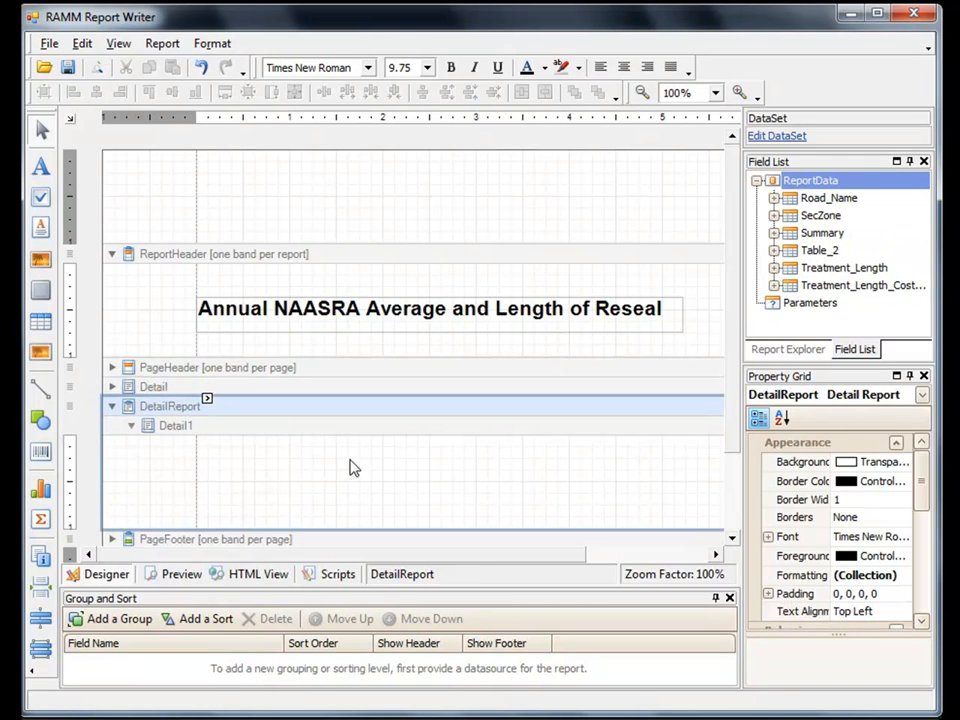
pyautogui.rightClick(182, 411)
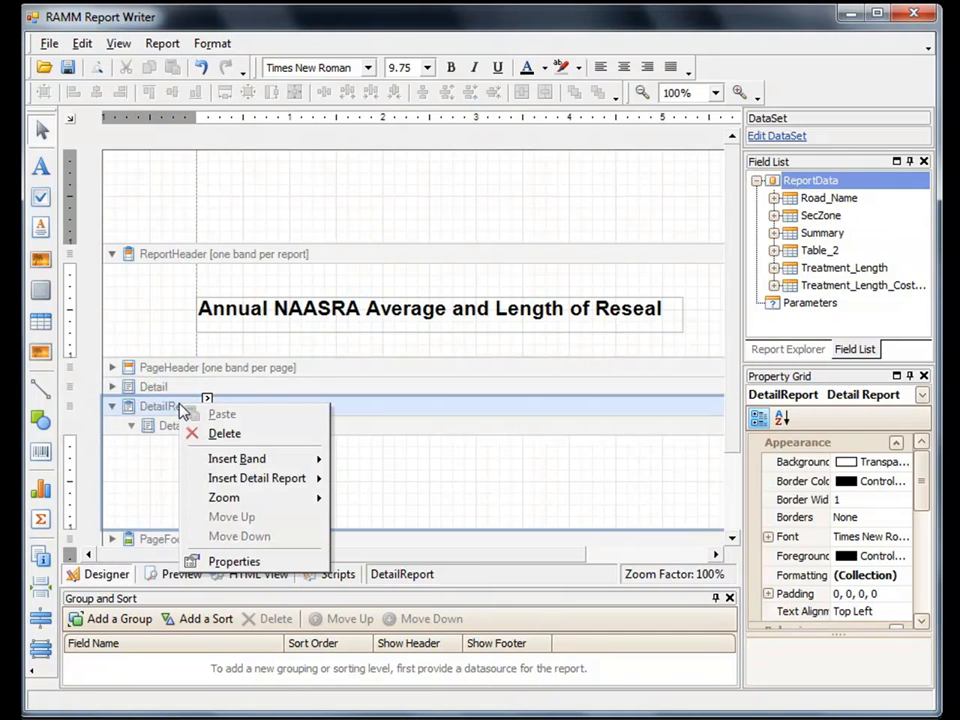
pyautogui.moveTo(253, 459)
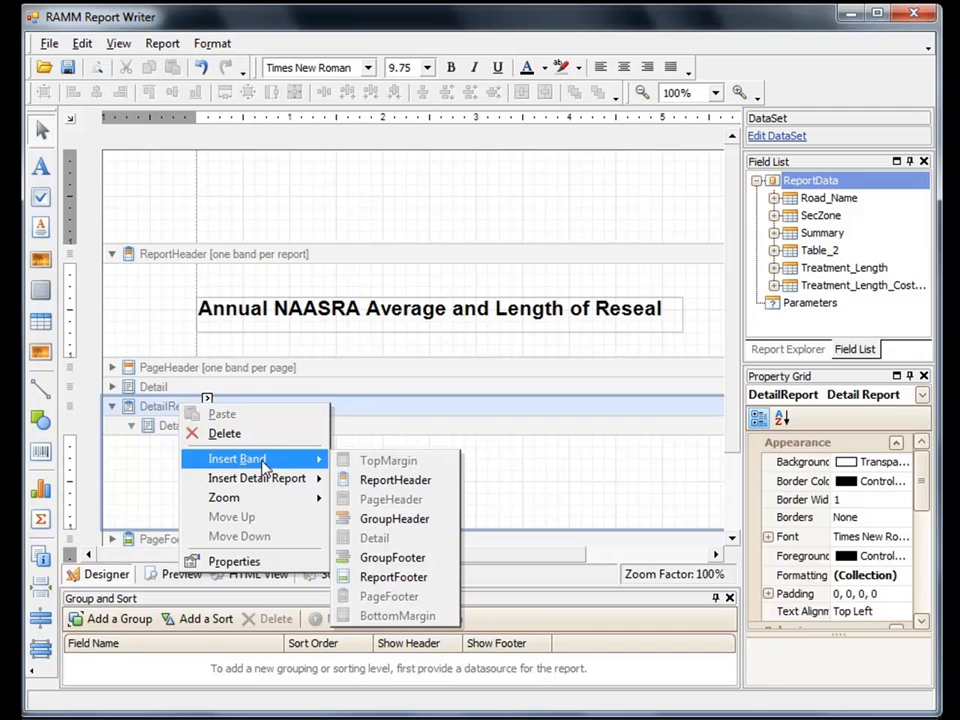
pyautogui.click(390, 520)
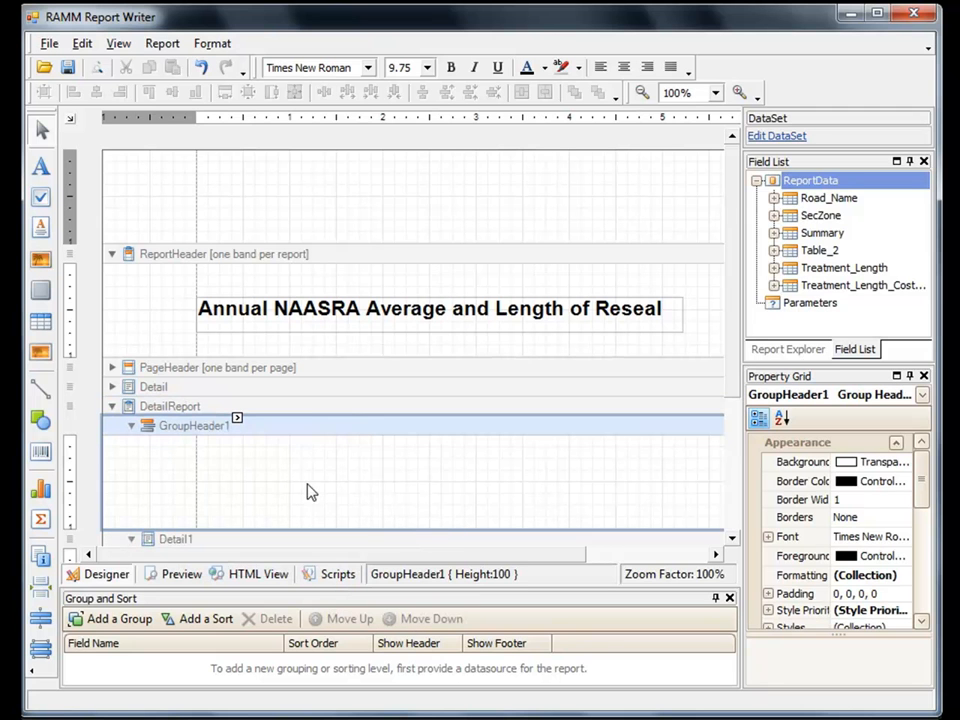
# Step: Place the Summary table's fin_year, naasra_avg and carr_way_length fields side by side in the Detail1 band
pyautogui.moveTo(739, 377); pyautogui.dragTo(735, 476)
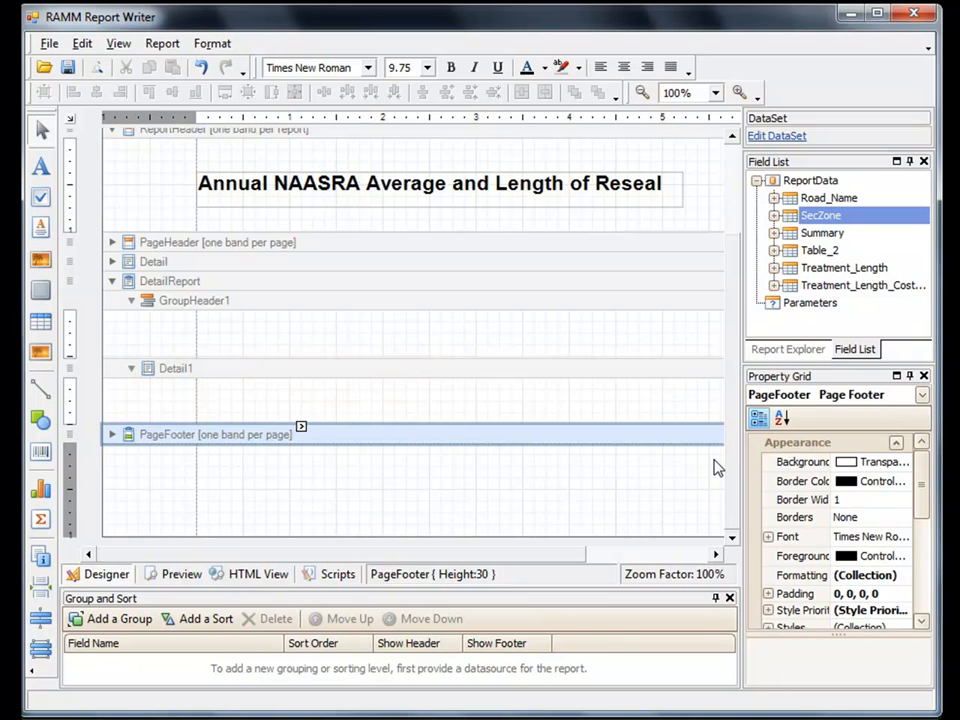
pyautogui.click(776, 234)
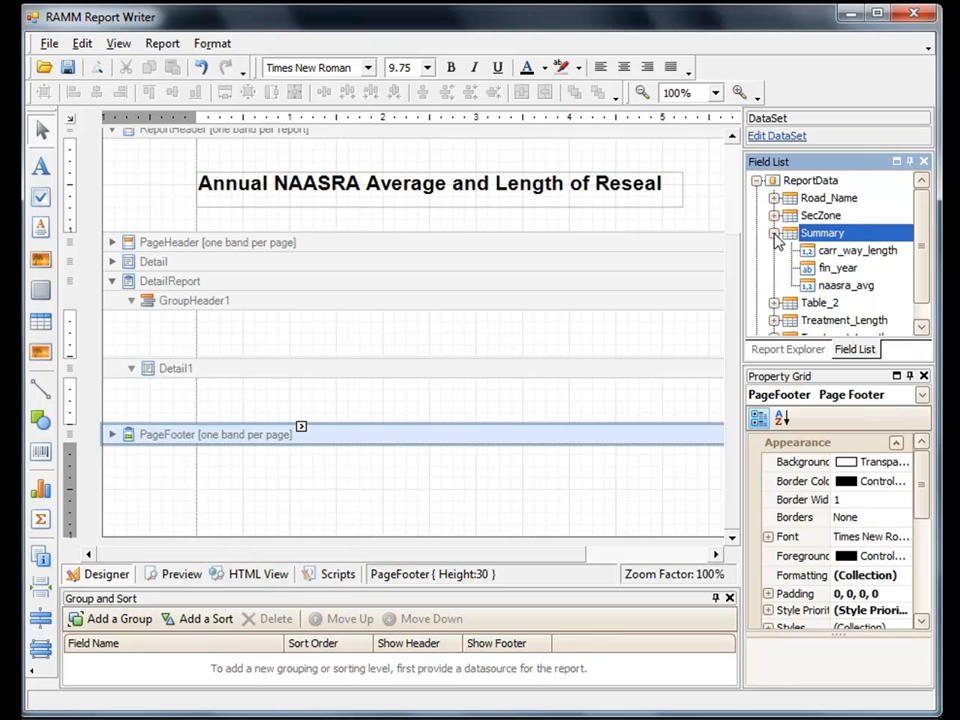
pyautogui.moveTo(836, 268); pyautogui.dragTo(400, 414)
pyautogui.click(842, 253)
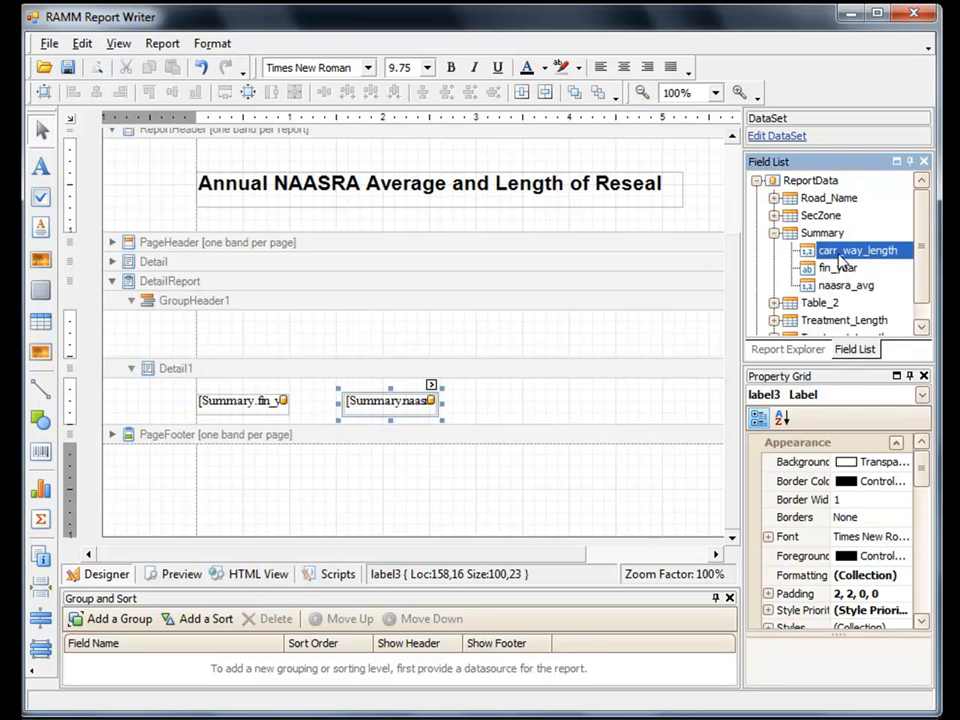
pyautogui.moveTo(842, 253); pyautogui.dragTo(565, 400)
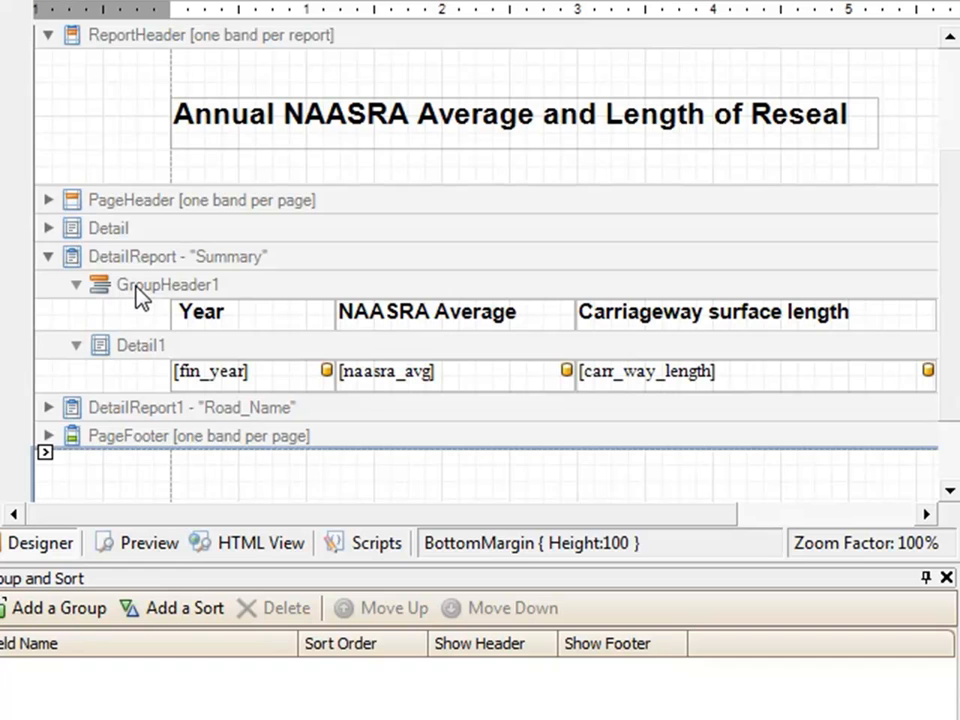
# Step: Compare the column headings in GroupHeader1 with the fields in Detail1 of the "Summary" detail report
pyautogui.click(137, 286)
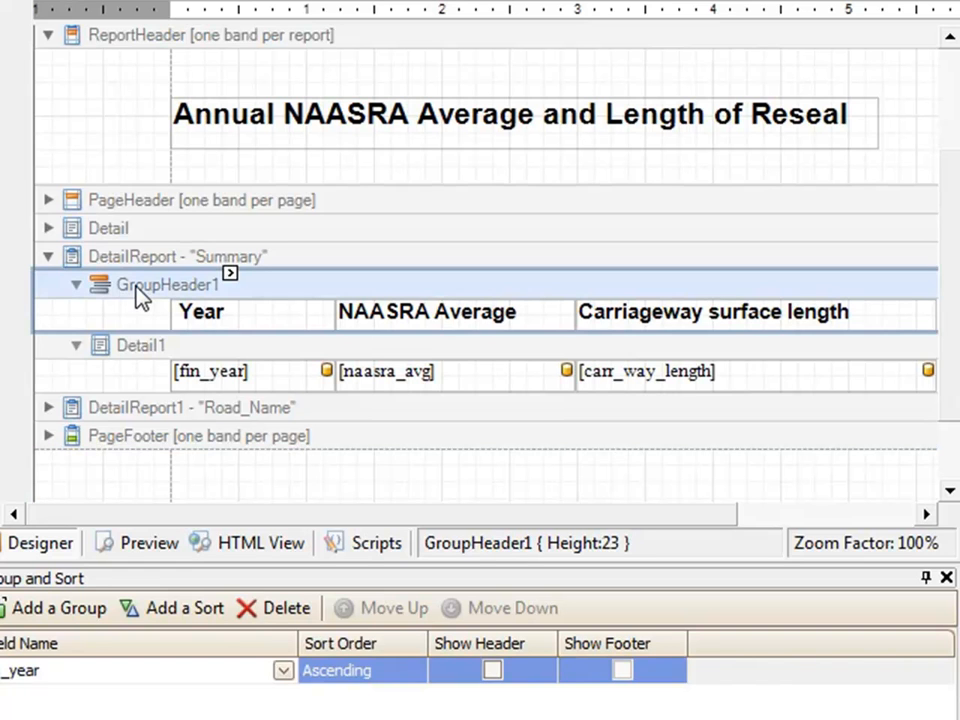
pyautogui.click(143, 105)
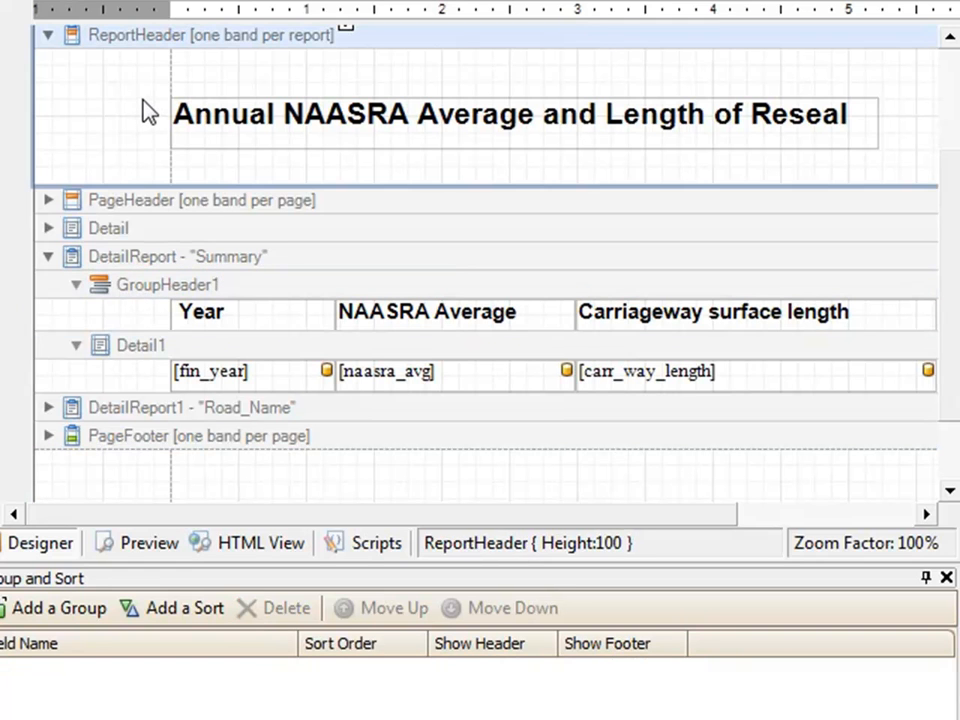
pyautogui.click(269, 314)
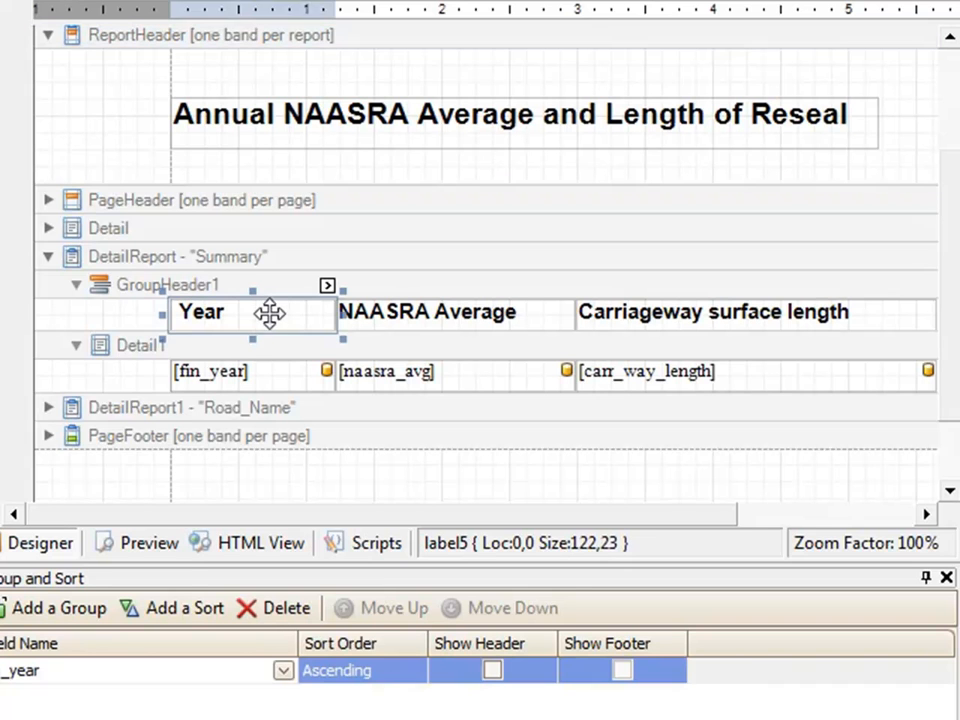
pyautogui.click(287, 384)
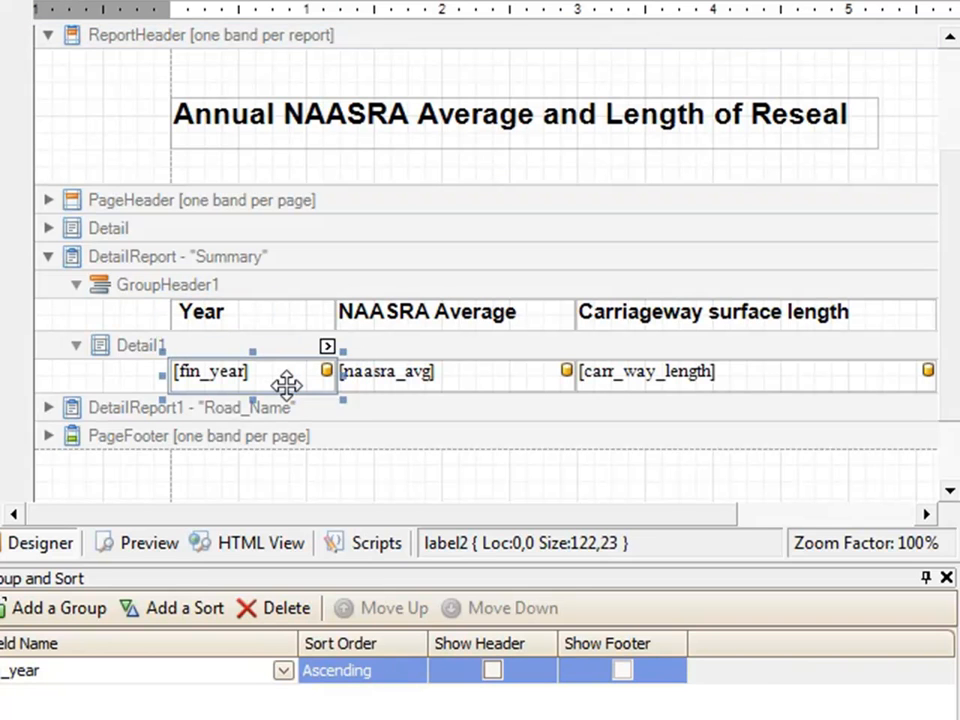
pyautogui.click(486, 370)
pyautogui.click(793, 379)
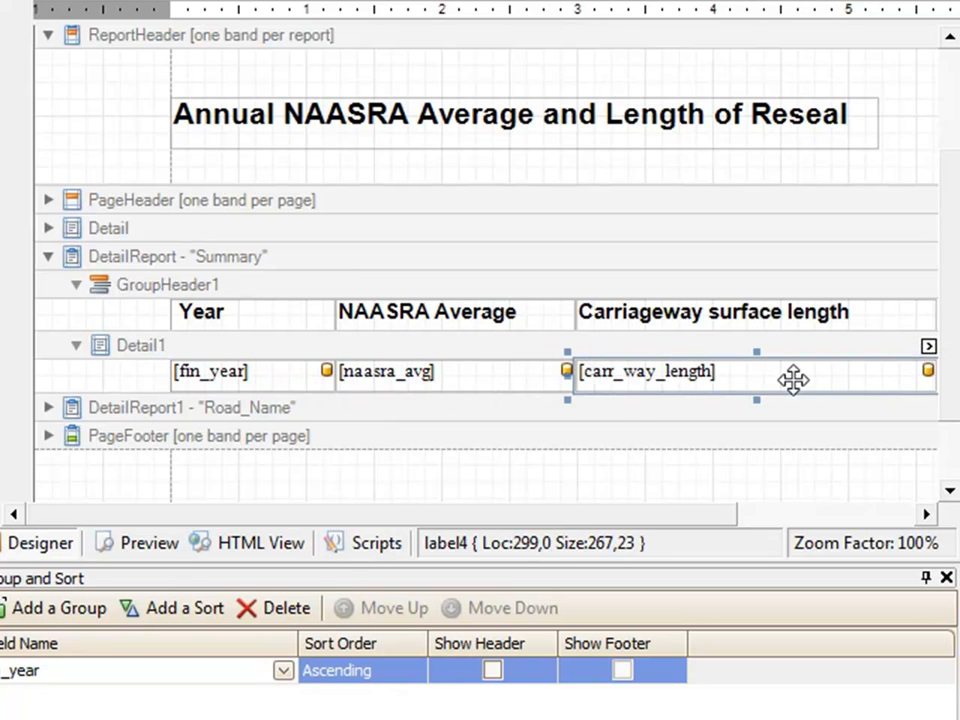
pyautogui.click(172, 290)
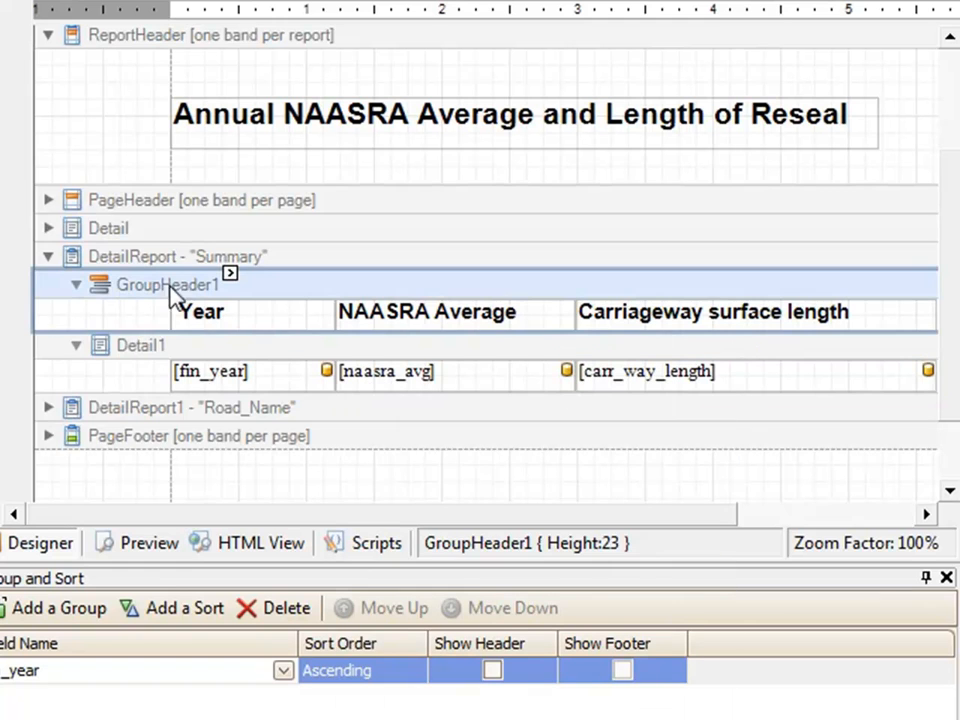
# Step: Match the Detail1 labels to the Summary table's fields and inspect the data binding of the fin_year label
pyautogui.click(193, 358)
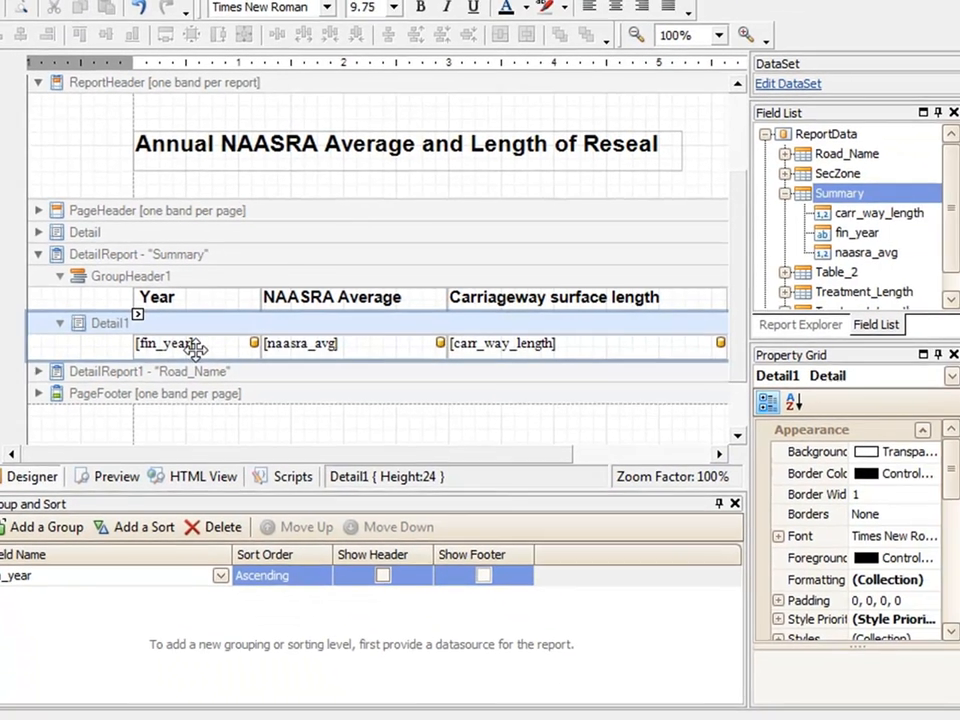
pyautogui.click(195, 346)
pyautogui.click(376, 343)
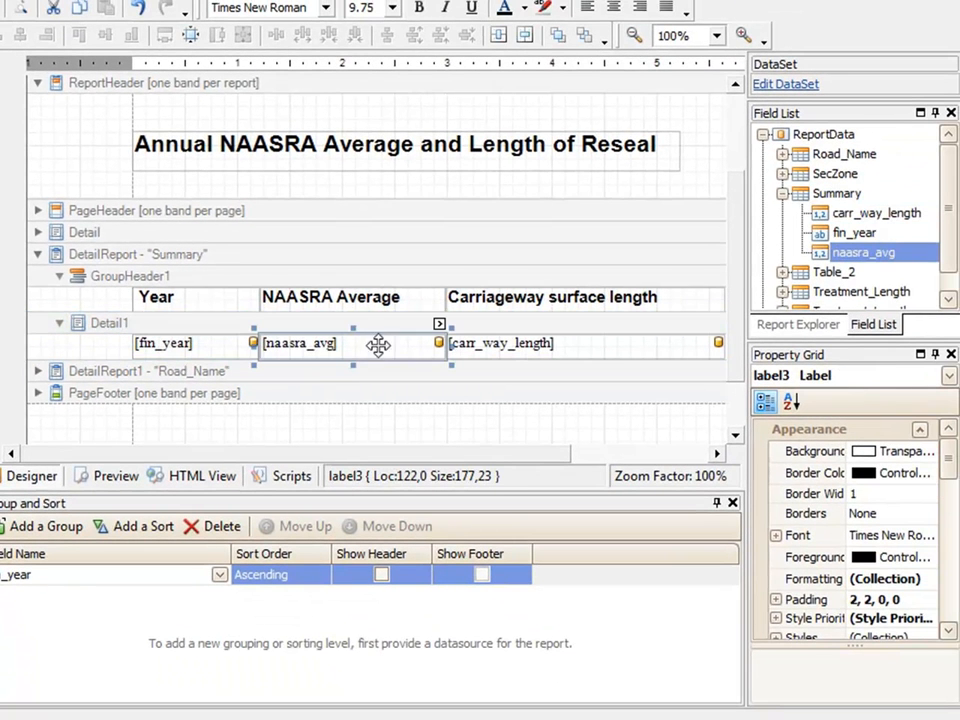
pyautogui.click(512, 350)
pyautogui.click(227, 352)
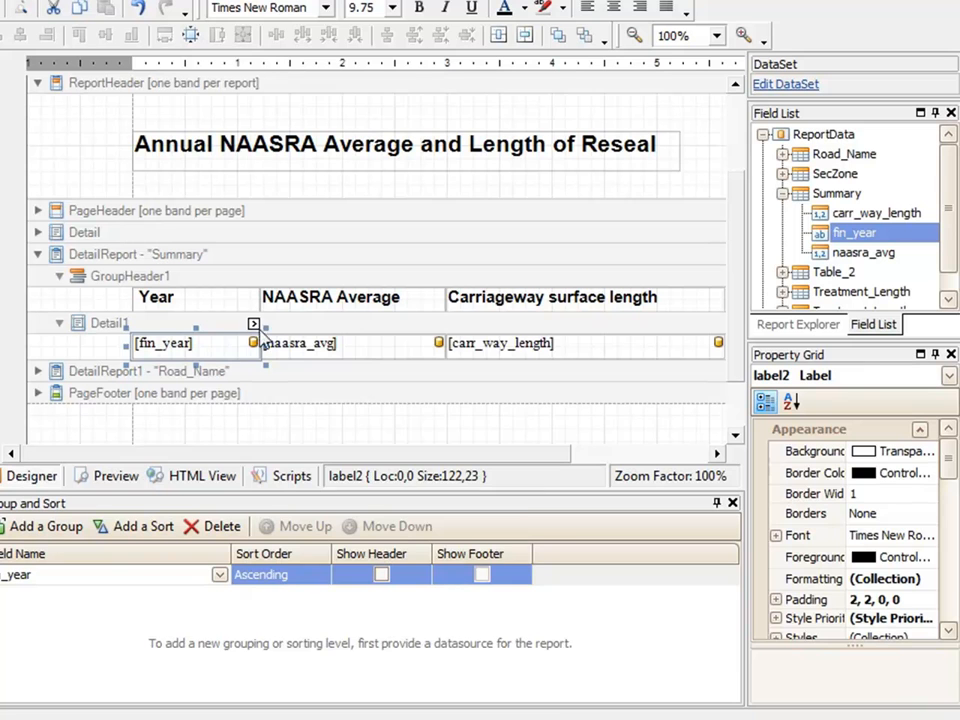
pyautogui.click(253, 326)
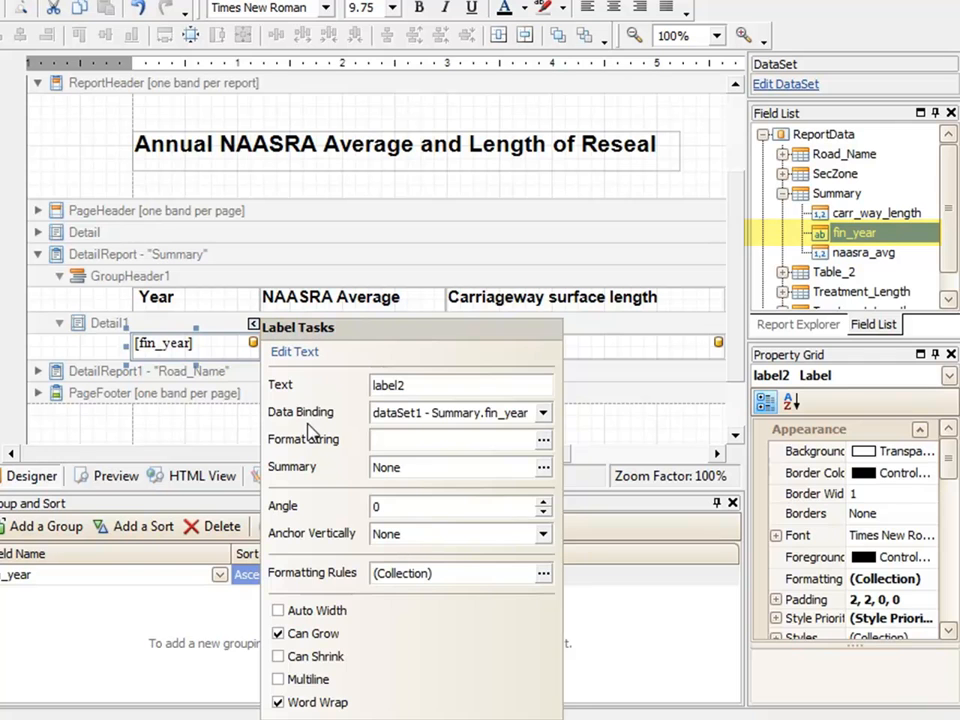
pyautogui.click(232, 347)
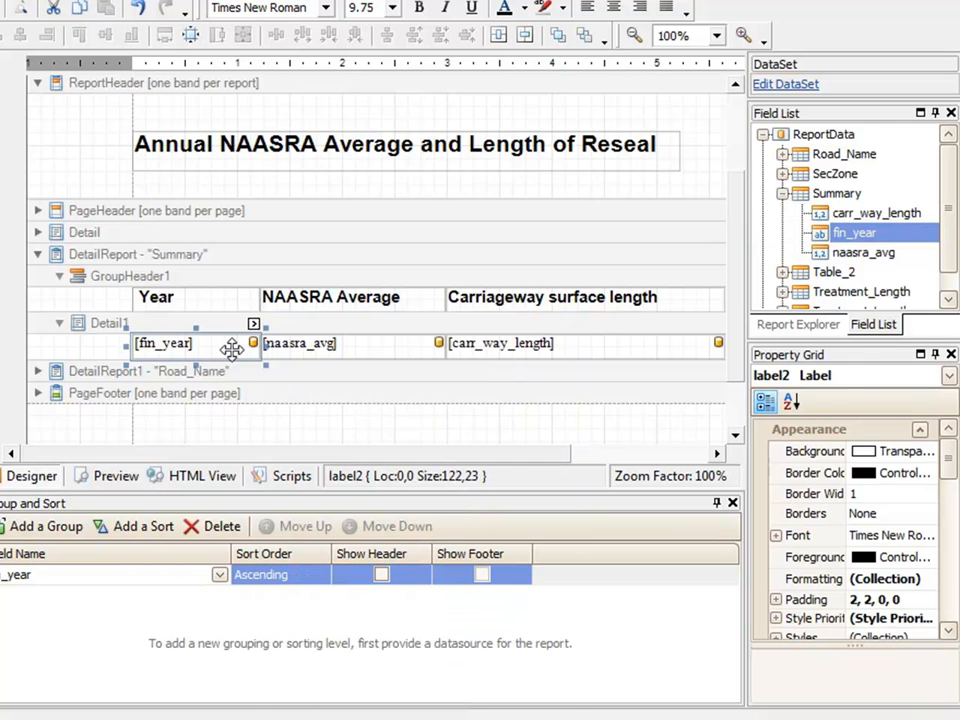
# Step: Review the title label in the ReportHeader, the Year heading in GroupHeader1 and the Detail1 band
pyautogui.click(198, 432)
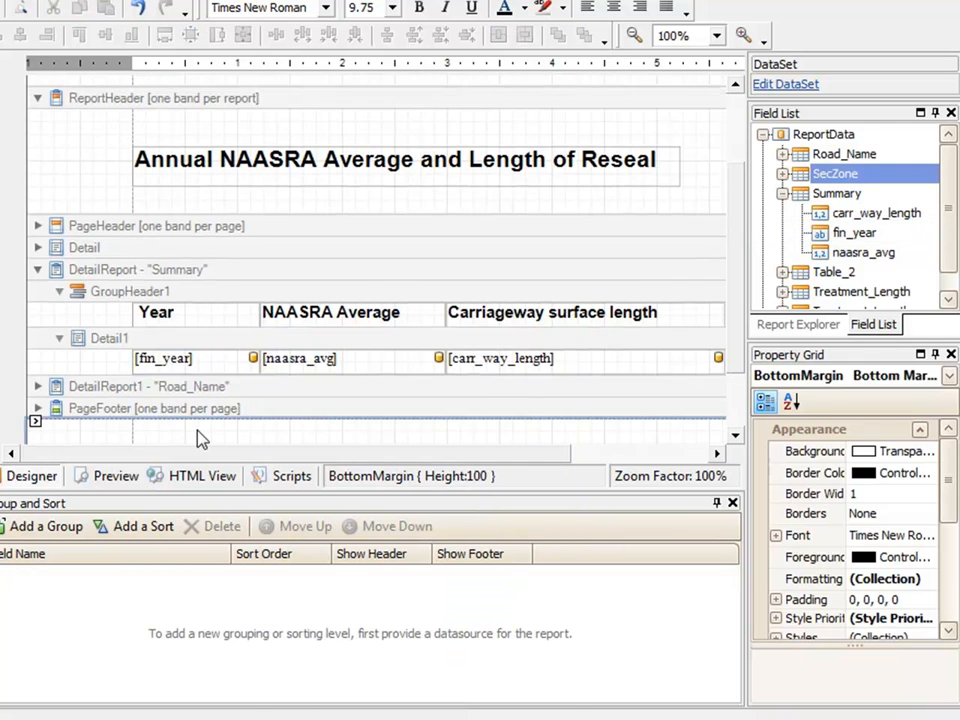
pyautogui.click(315, 171)
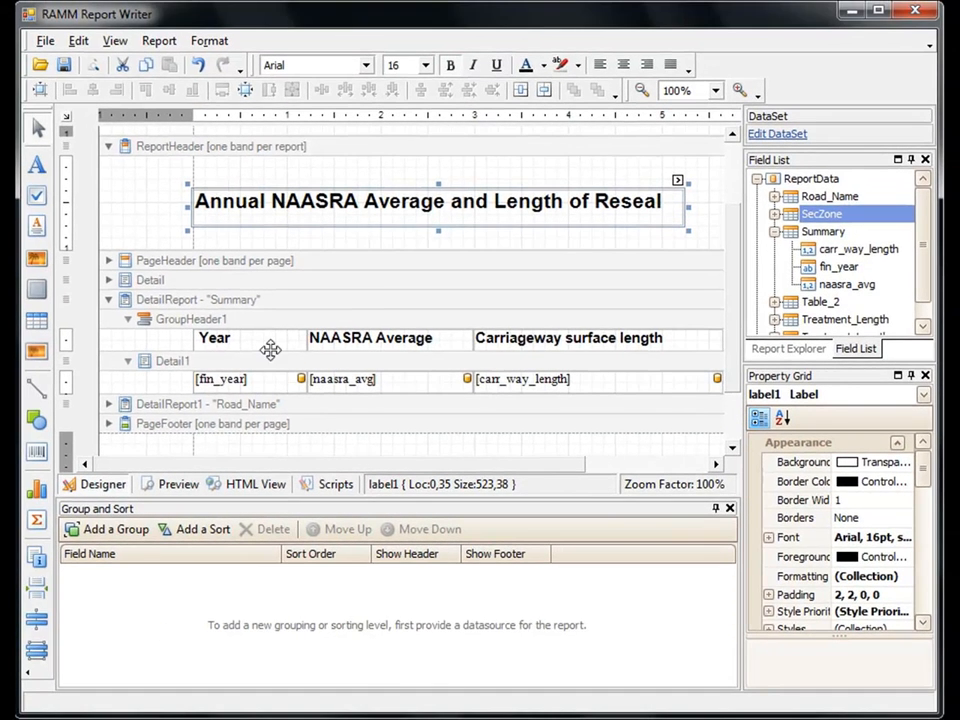
pyautogui.click(220, 316)
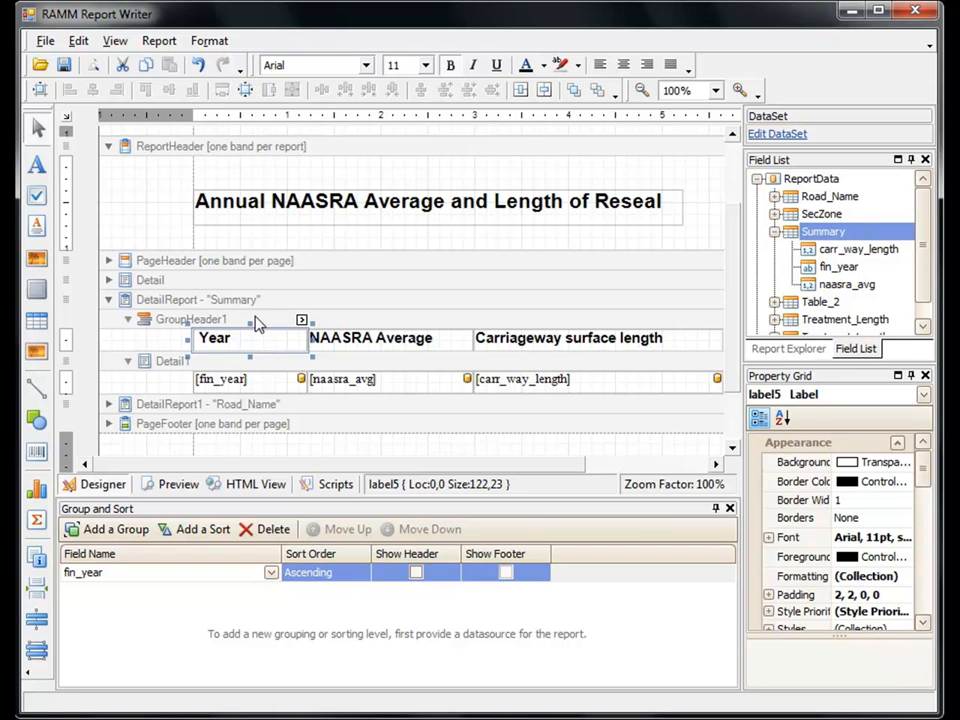
pyautogui.click(238, 369)
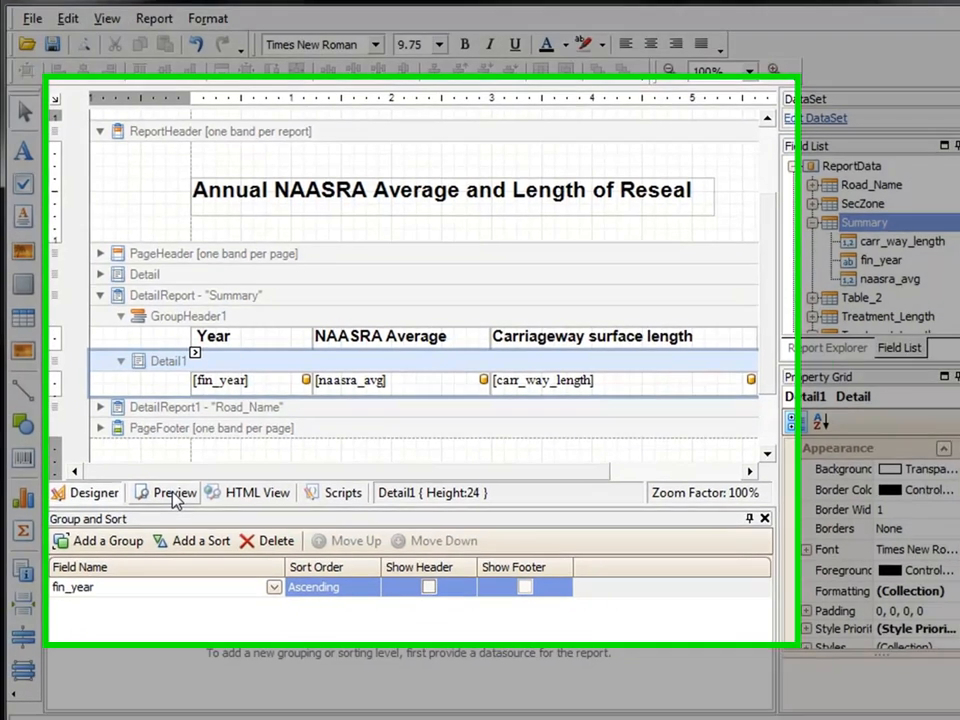
# Step: Preview the report and check its title, column headings and yearly rows
pyautogui.click(178, 488)
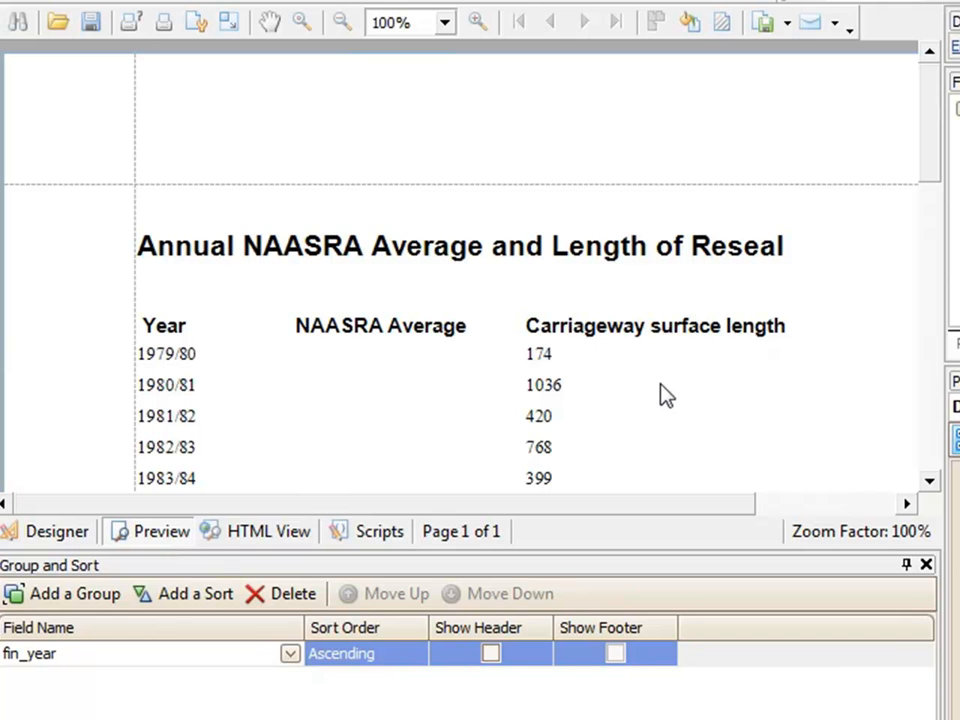
pyautogui.click(381, 244)
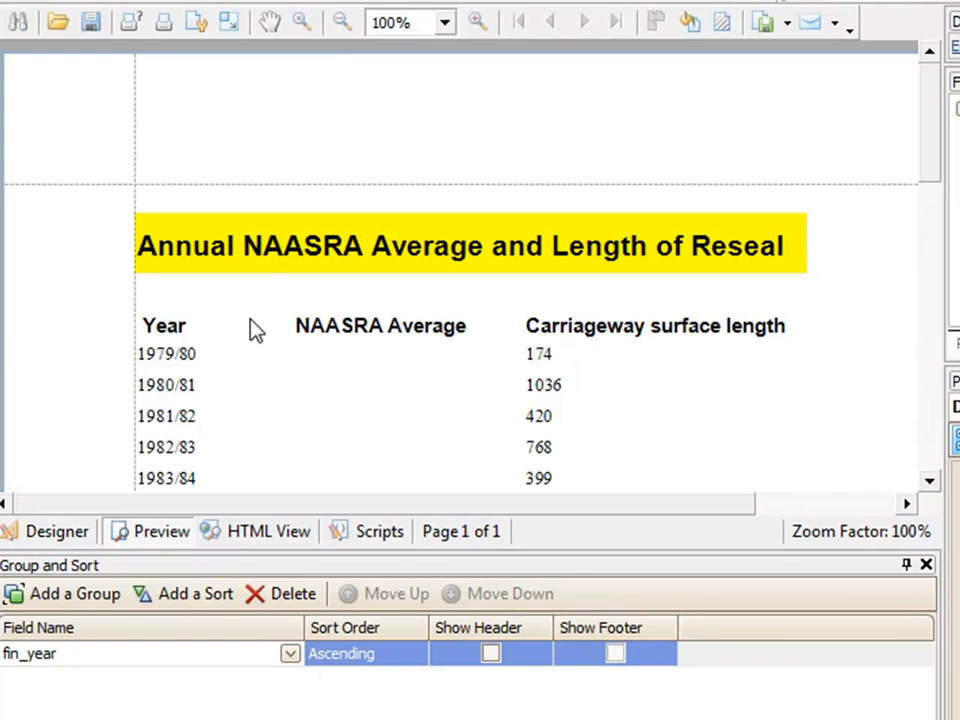
pyautogui.click(562, 340)
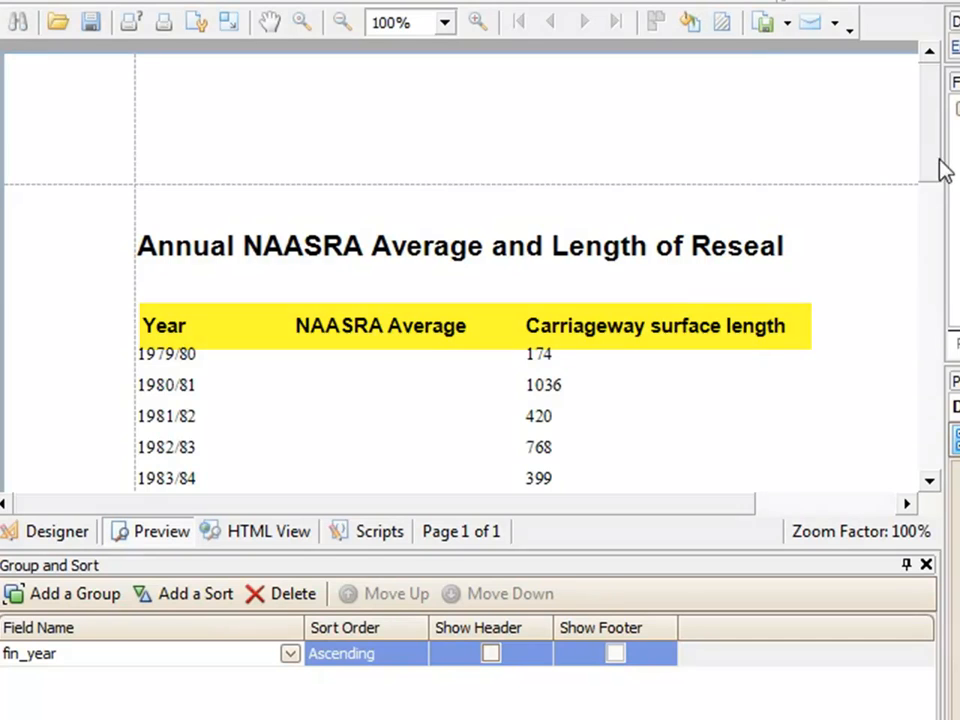
pyautogui.moveTo(932, 170); pyautogui.dragTo(951, 389)
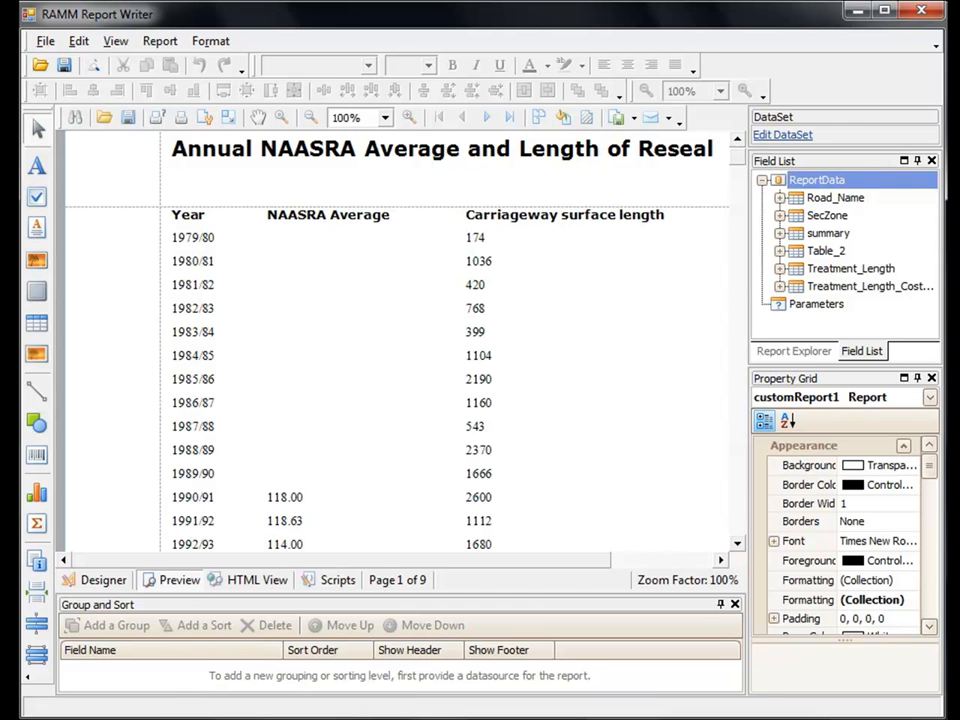
# Step: Read through the yearly NAASRA averages and carriageway surface lengths on page 1 of the nine-page report preview
pyautogui.scroll(-3, 400, 340)
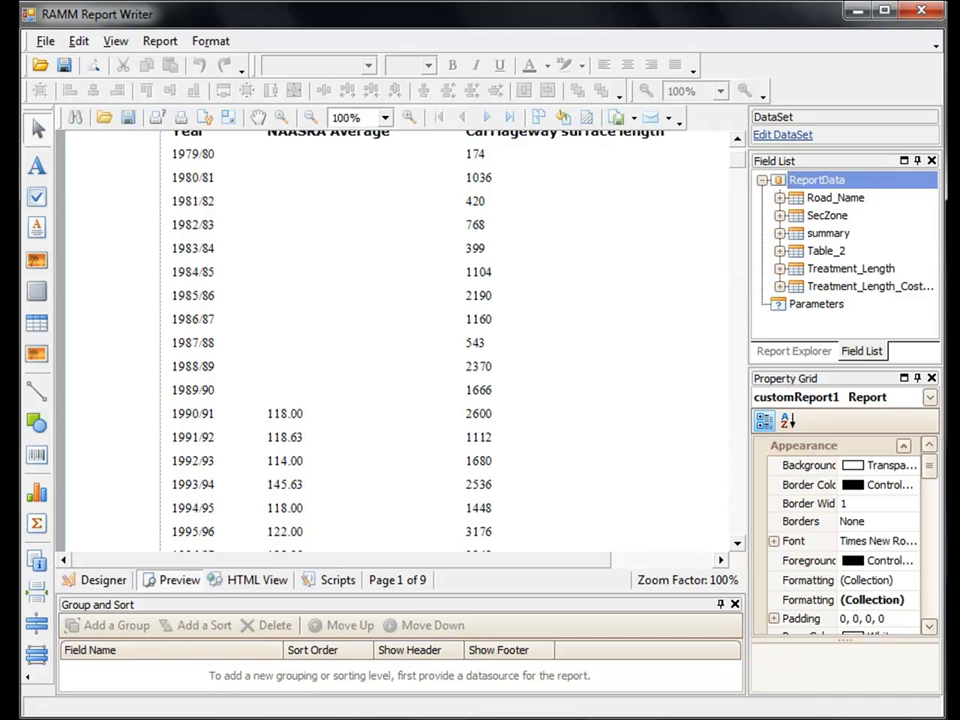
pyautogui.scroll(-2, 400, 340)
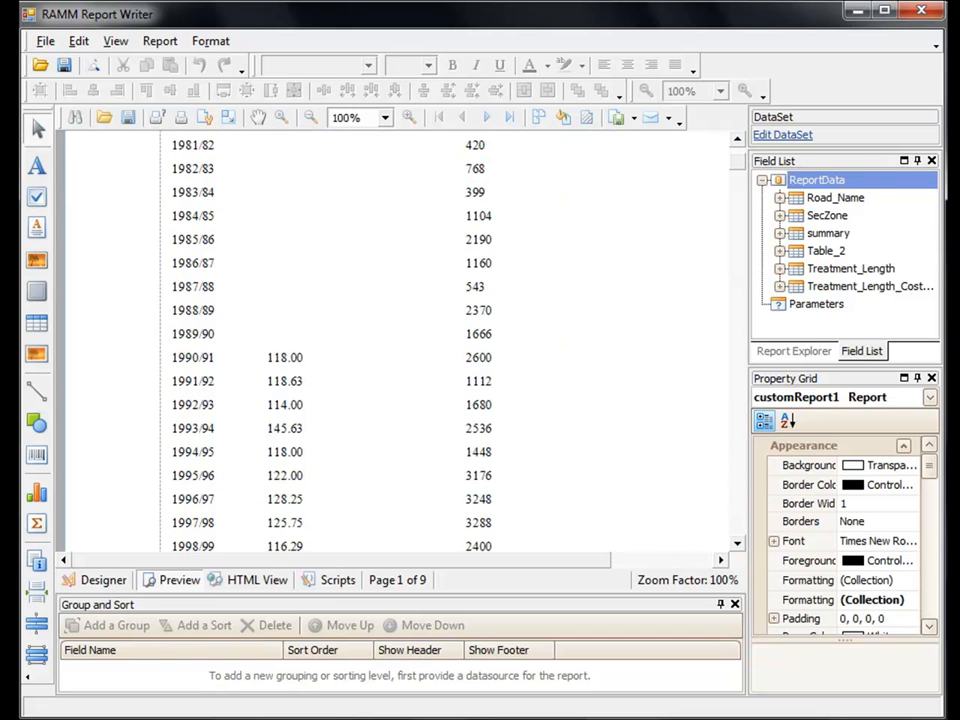
pyautogui.scroll(-1, 400, 340)
pyautogui.scroll(-1, 400, 340)
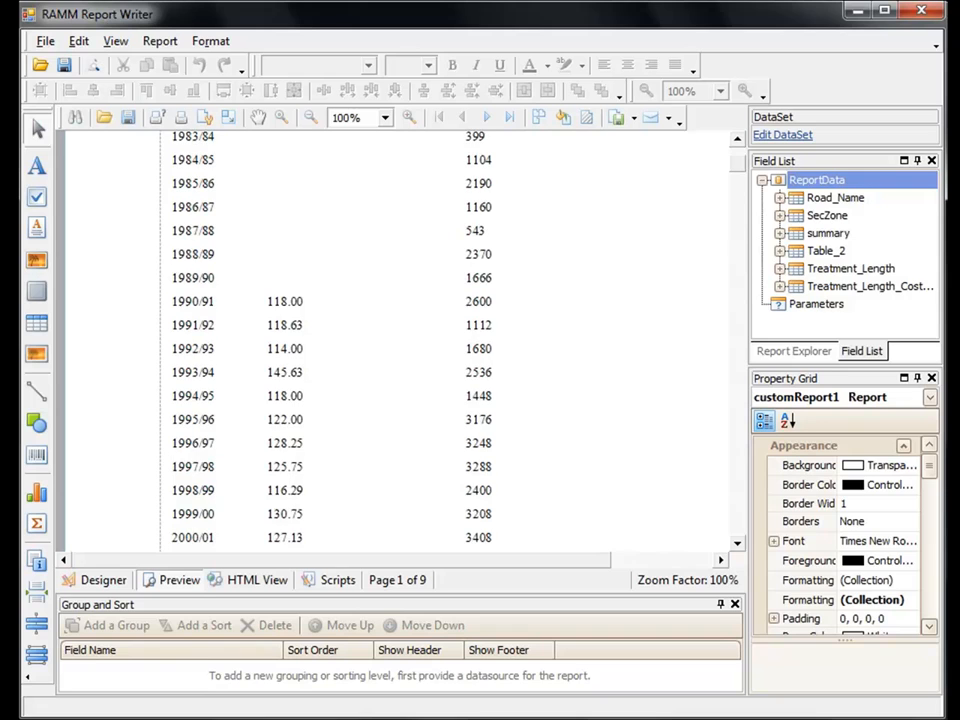